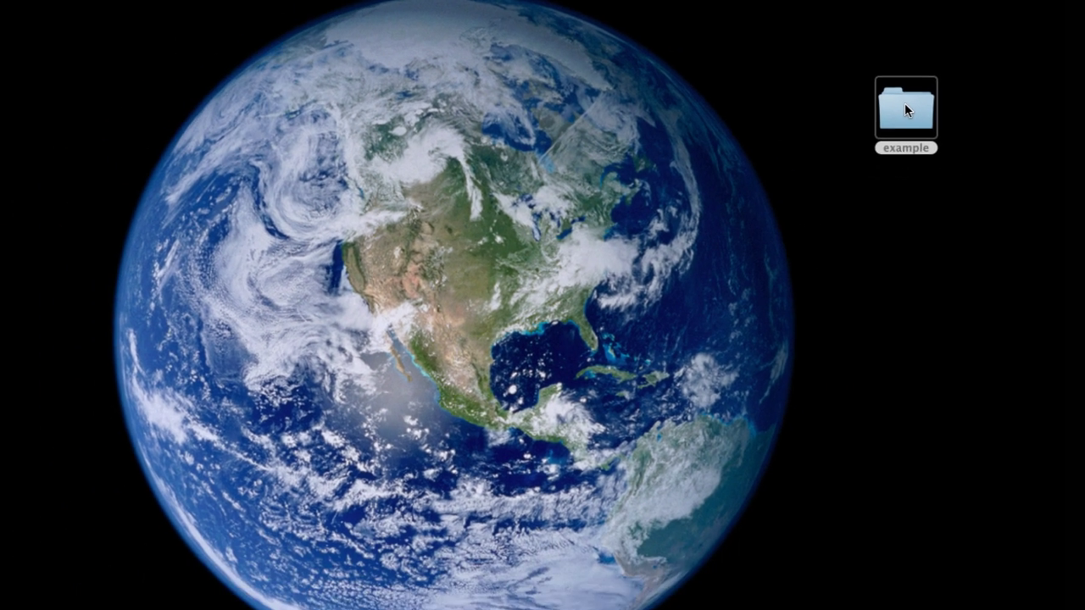
- Browse the example folder's Rscript, Runs and src subfolders, then return to the Runs contents
double_click(882, 128)
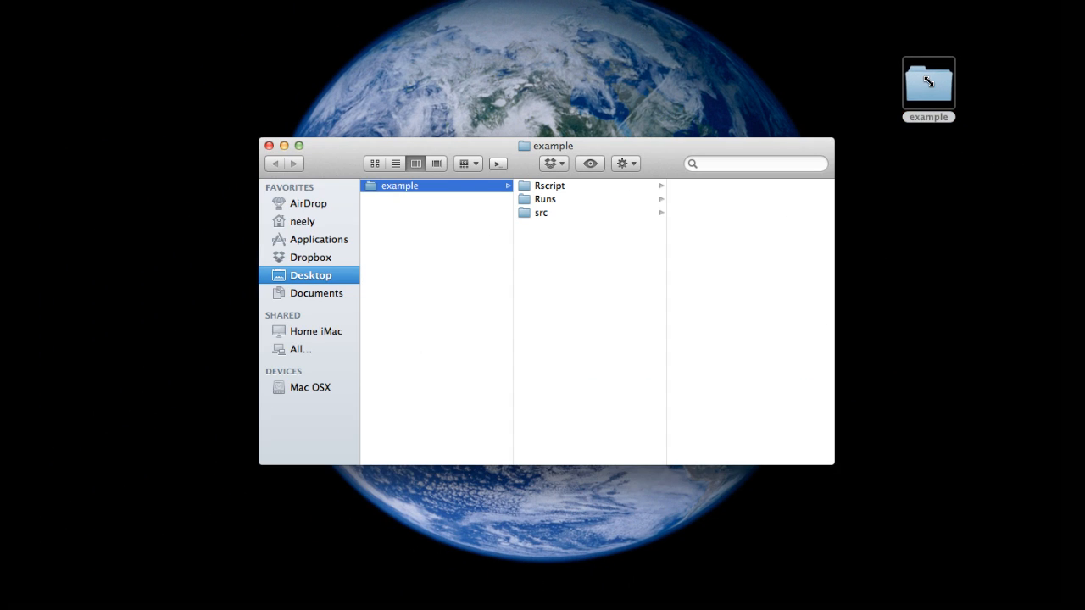
click(545, 189)
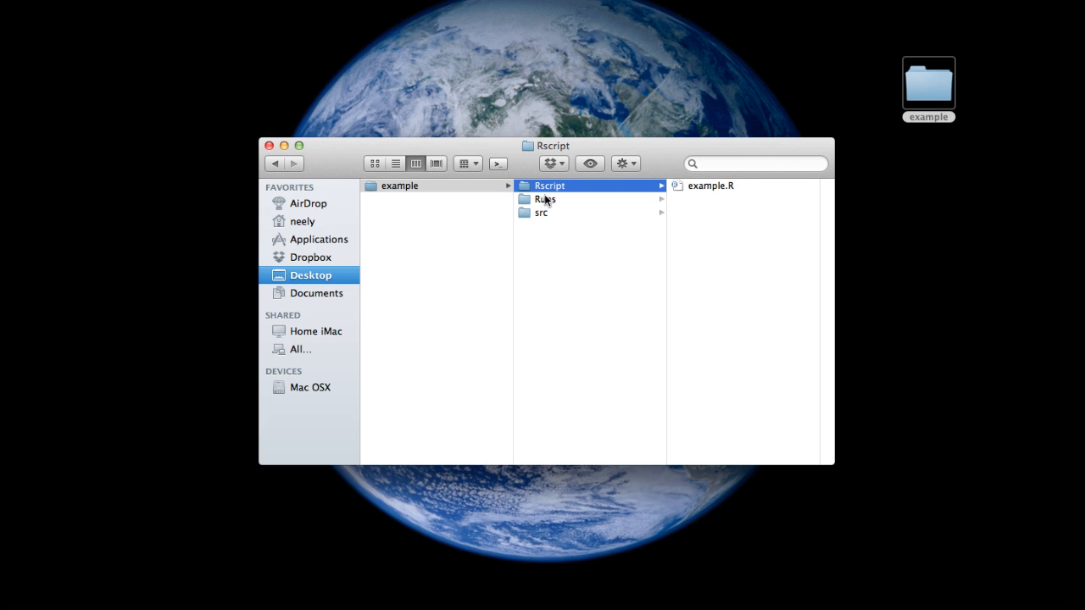
click(545, 204)
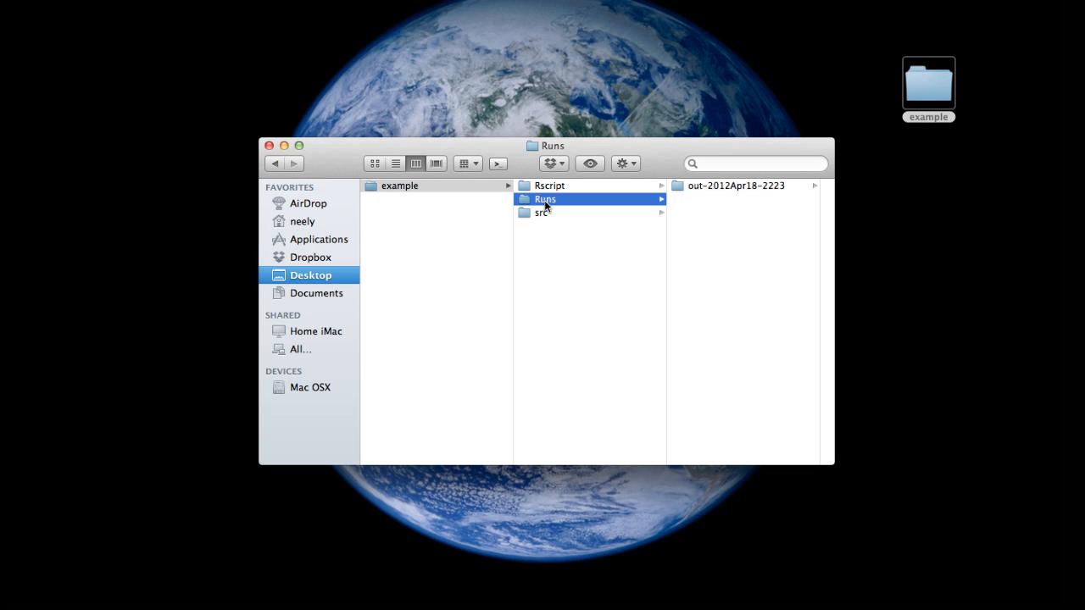
click(544, 217)
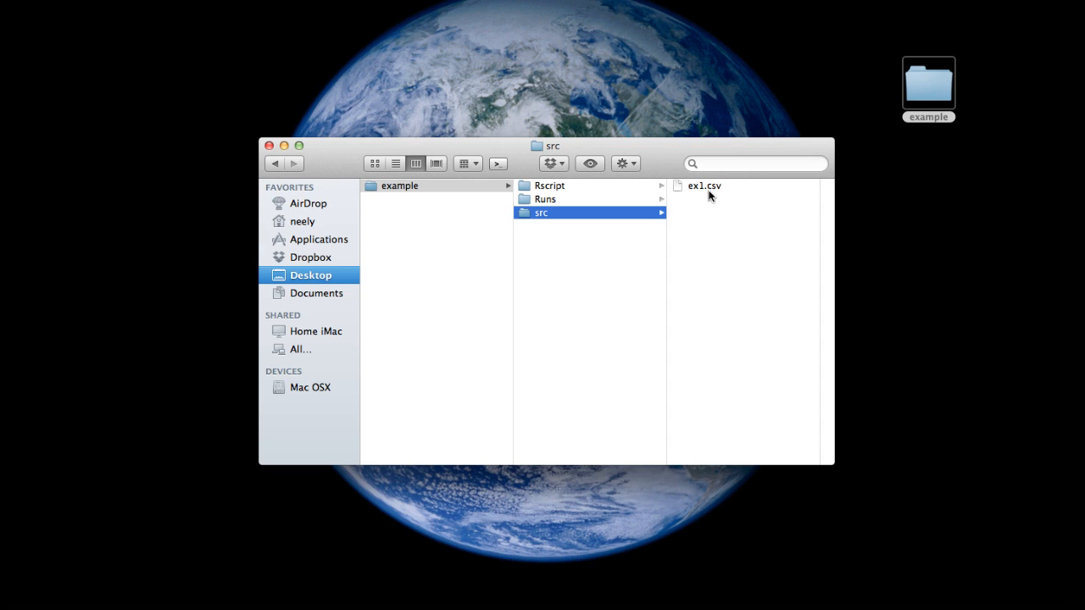
click(604, 199)
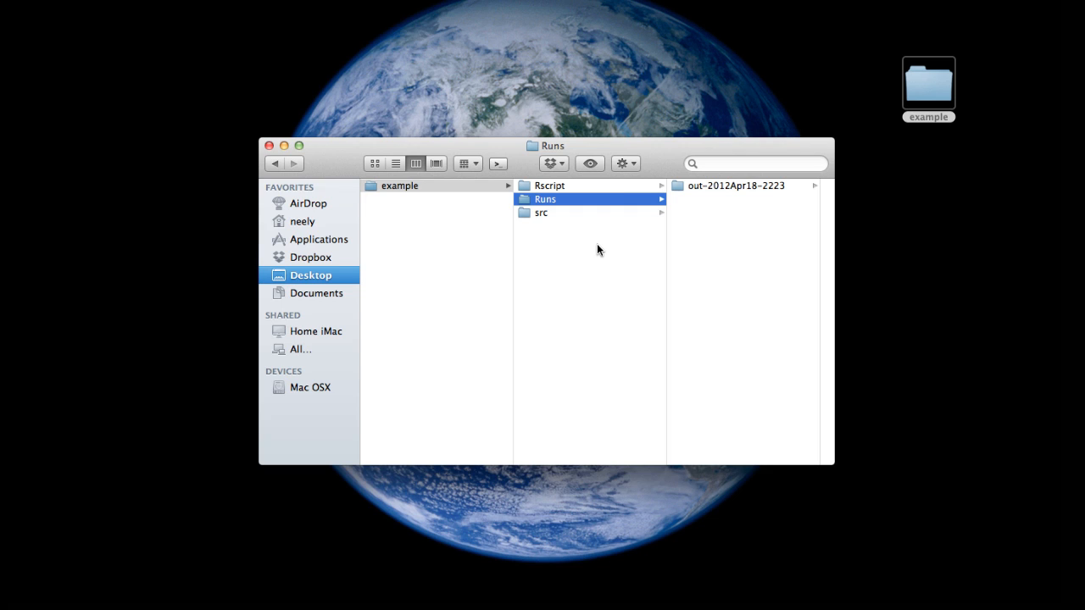
- Select ex1.inx, model.for and ex1.csv inside the out-2012Apr18-2223 run's inputs folder
click(693, 186)
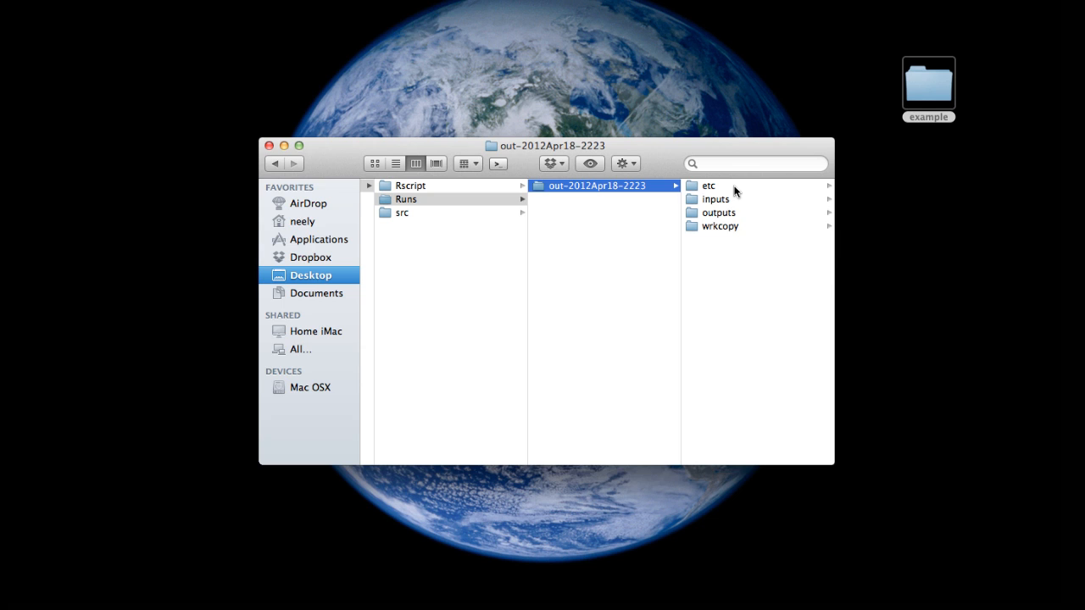
click(727, 201)
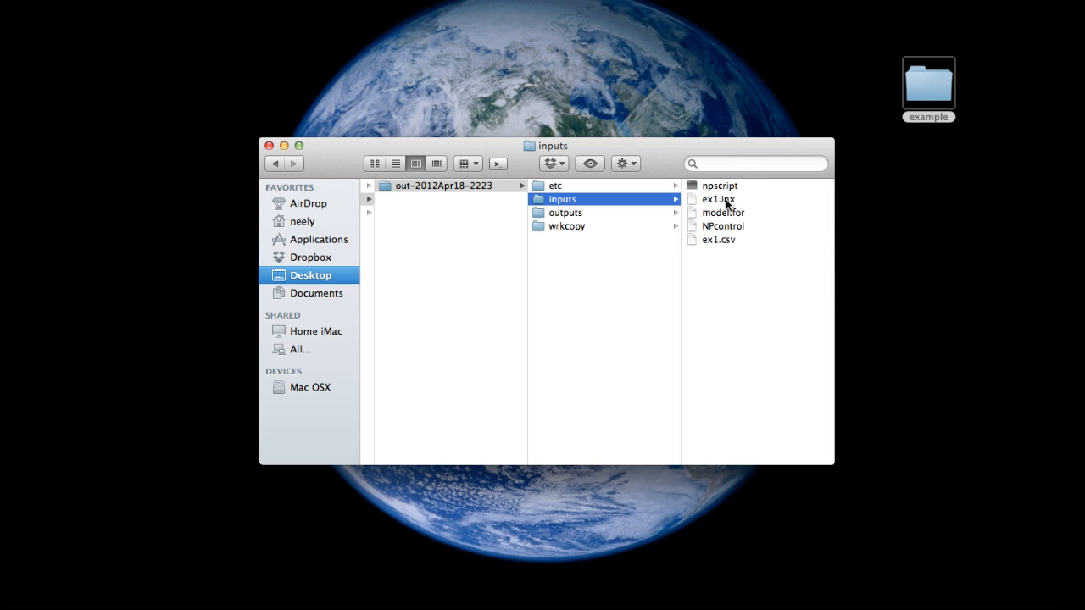
click(726, 201)
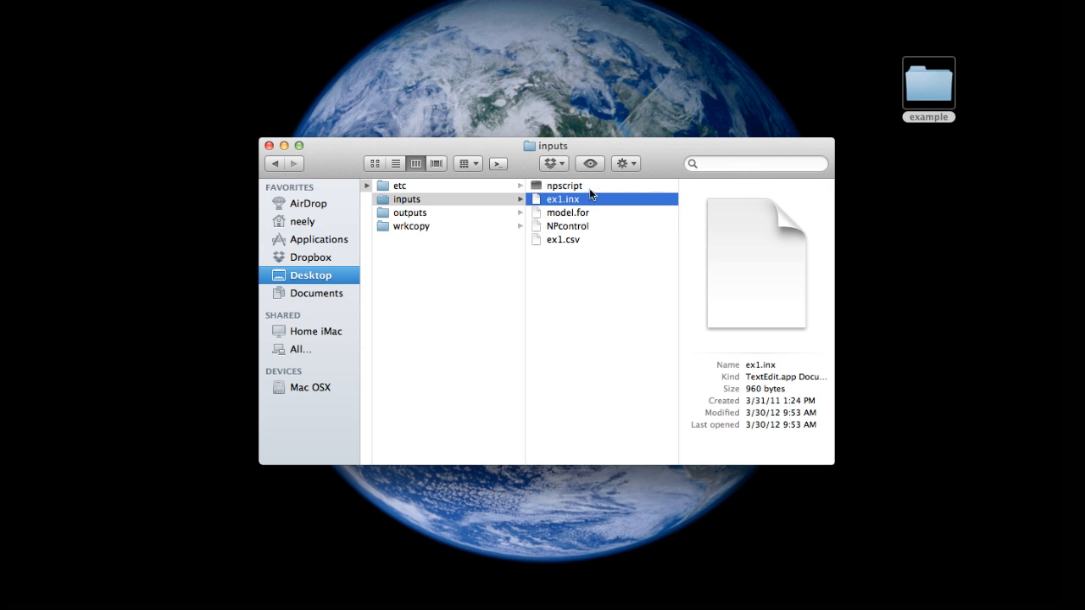
super+click(584, 212)
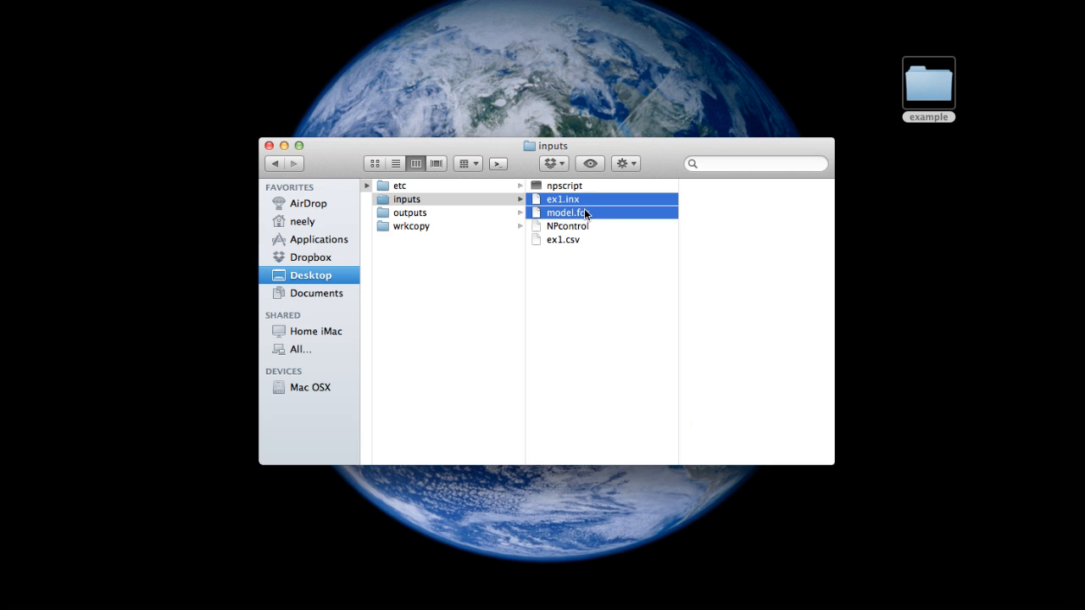
super+click(577, 242)
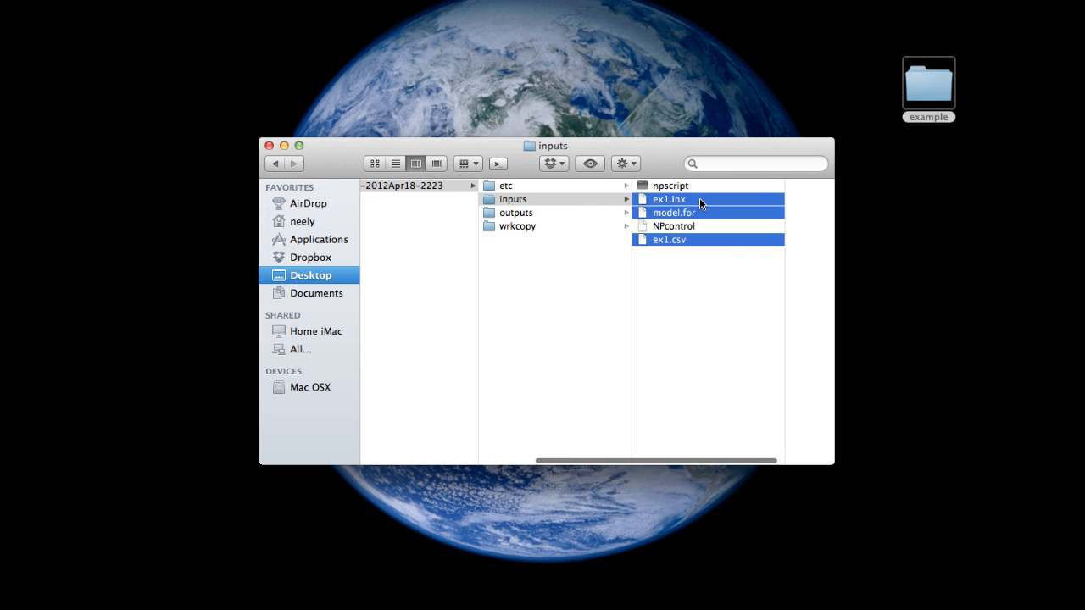
- Move the three input files into Runs and delete the old out-2012Apr18-2223 run folder
drag(699, 198, 392, 233)
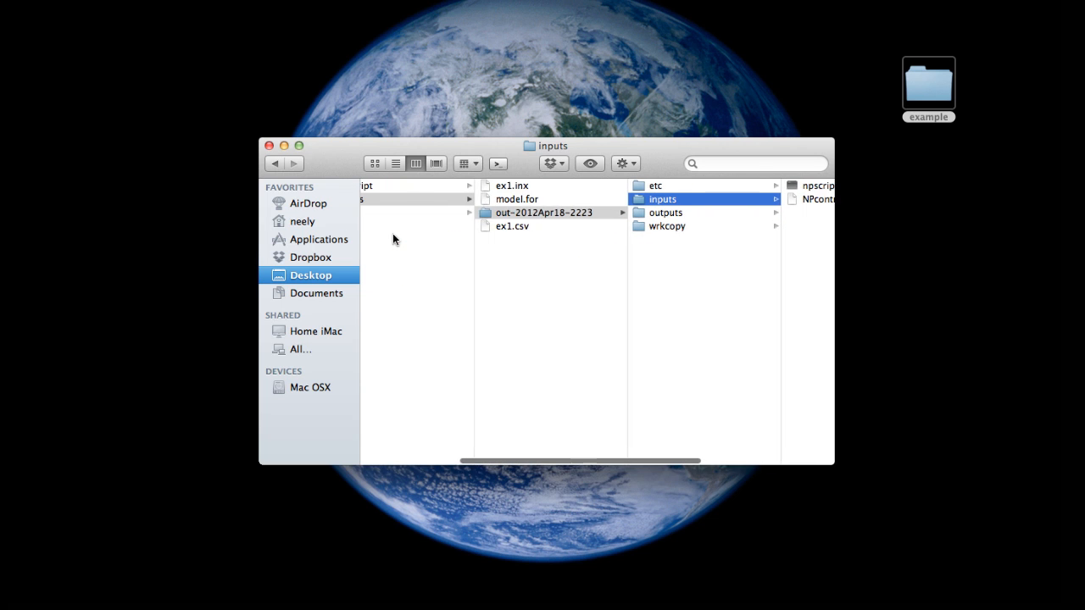
click(510, 213)
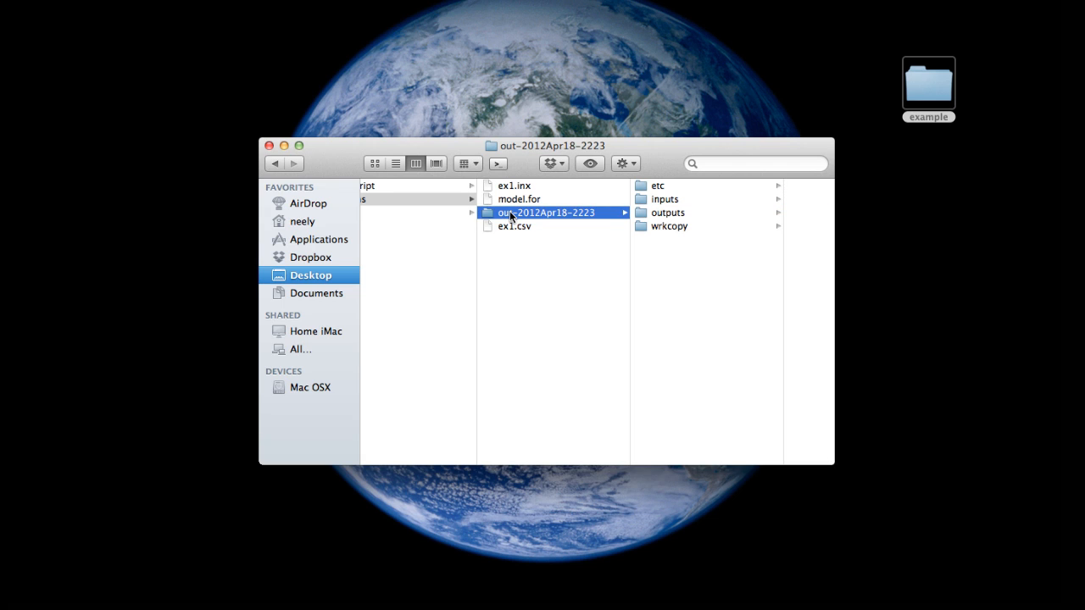
key(super+BackSpace)
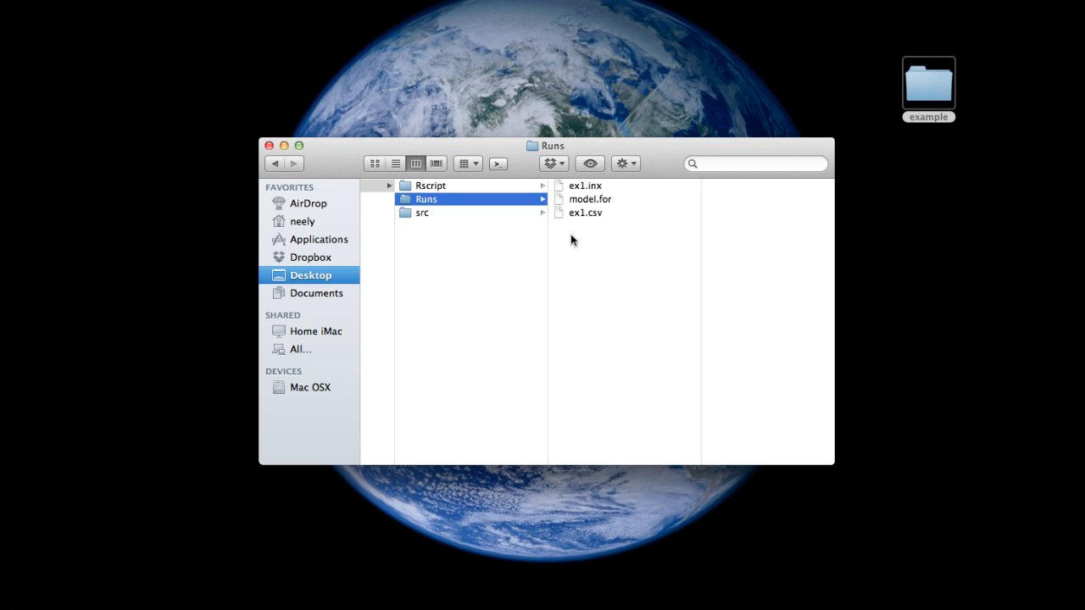
scroll(571, 241, left, 1)
scroll(571, 241, left, 3)
scroll(572, 241, left, 3)
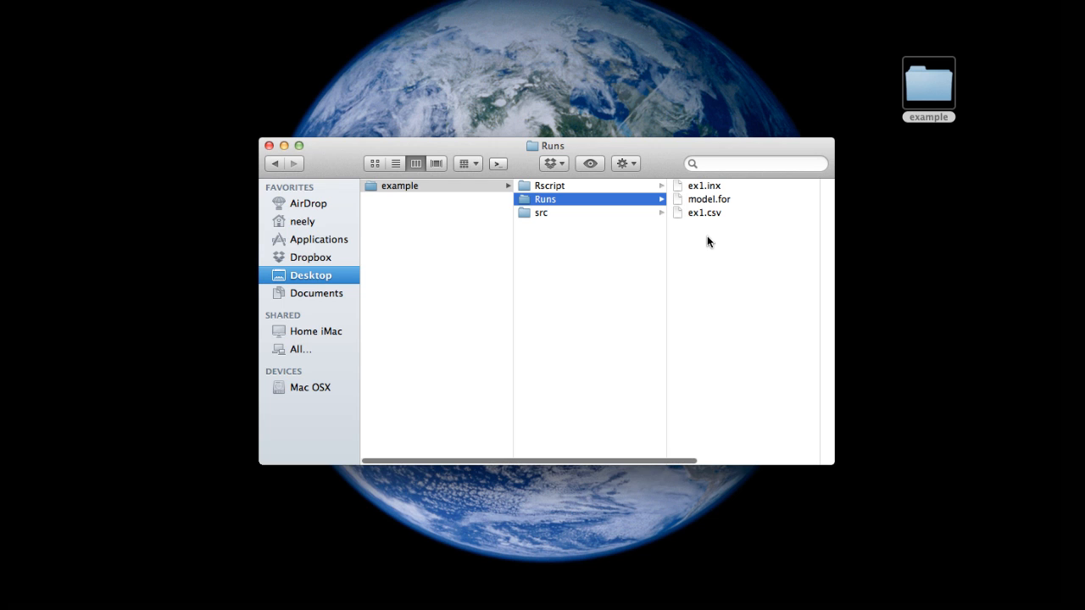
- Switch to RStudio and create a new blank R script
key(super+Tab)
key(super+Tab)
key(super+Tab)
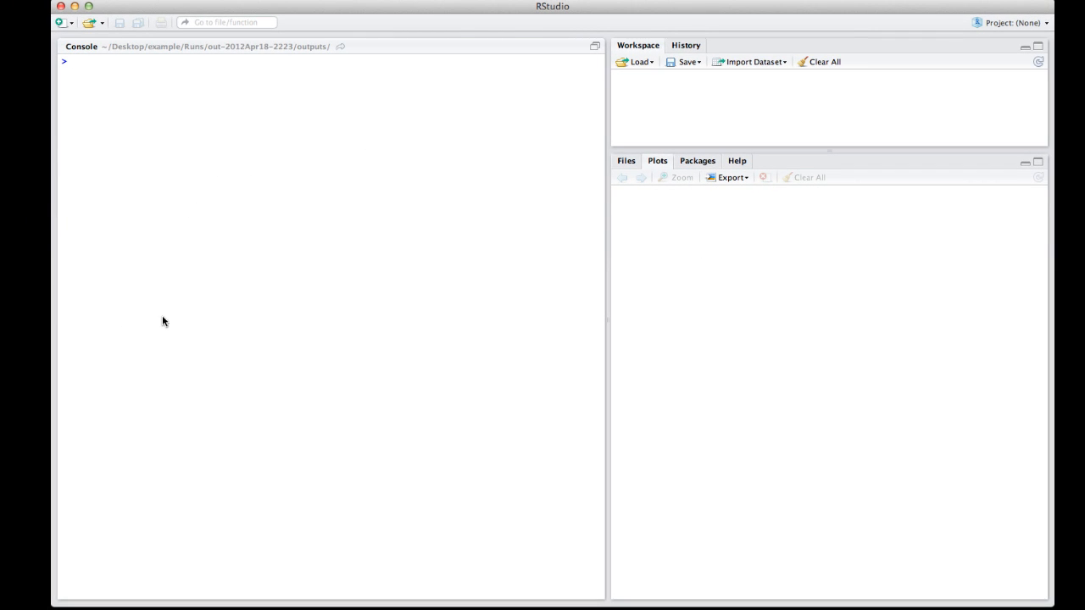
click(146, 0)
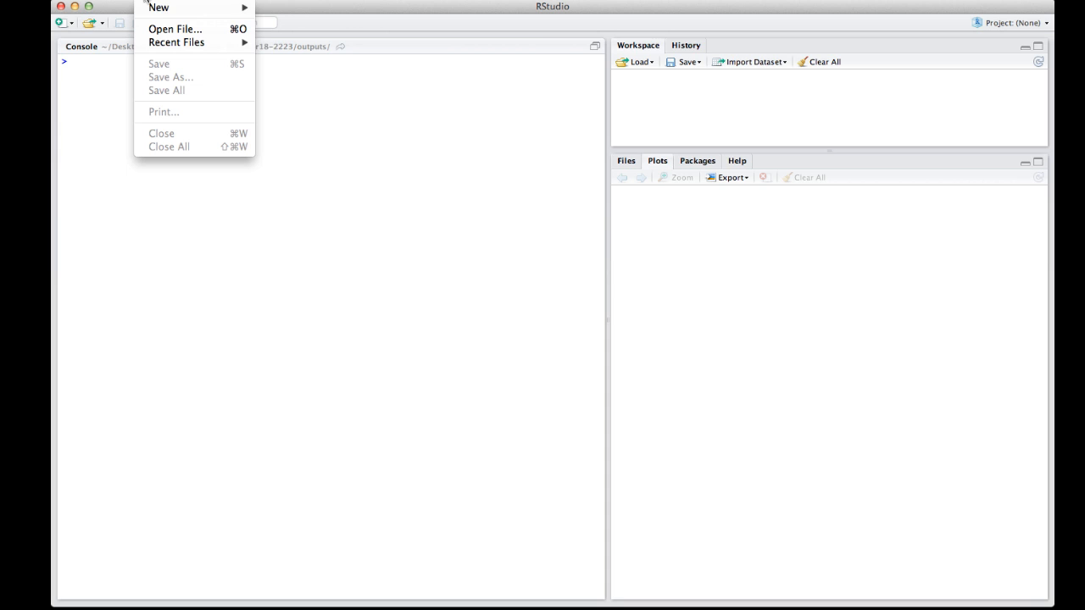
mouse_move(158, 8)
click(281, 12)
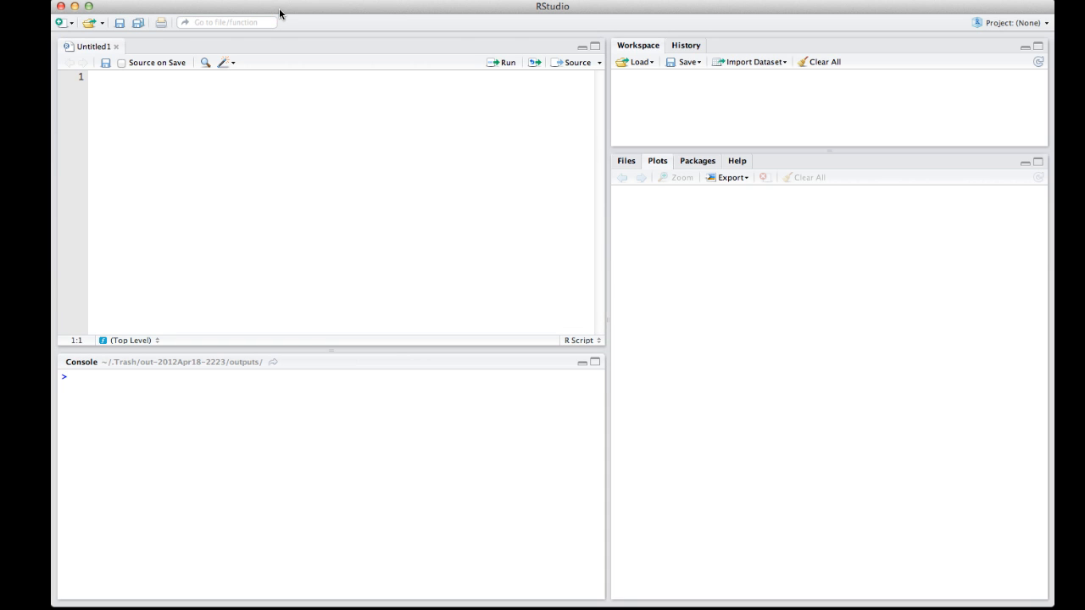
- Save the script as example.R in Desktop/example/Rscript, replacing the existing file
click(146, 0)
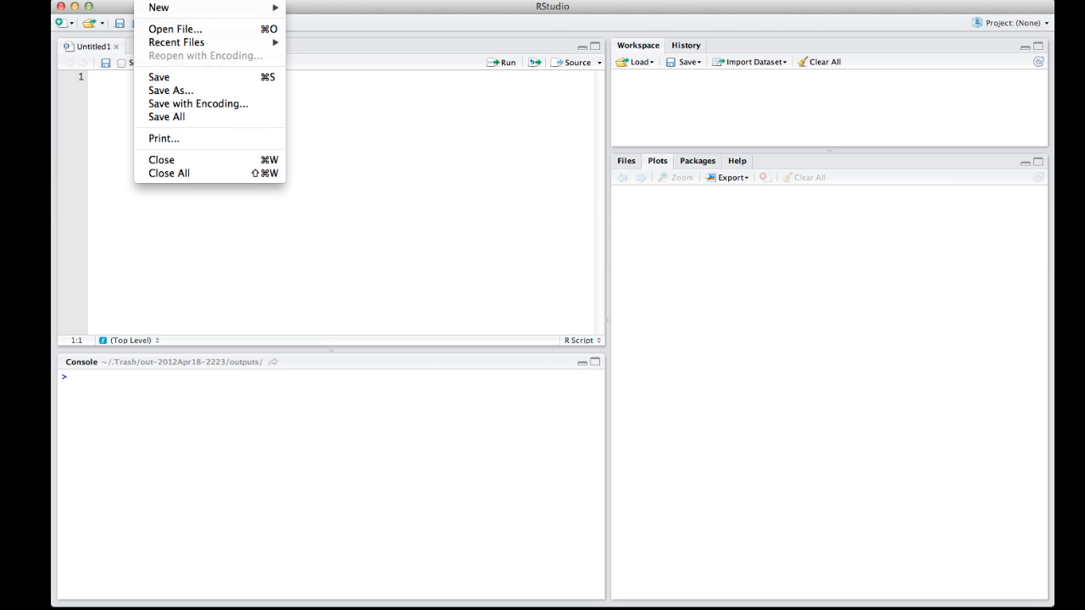
click(166, 83)
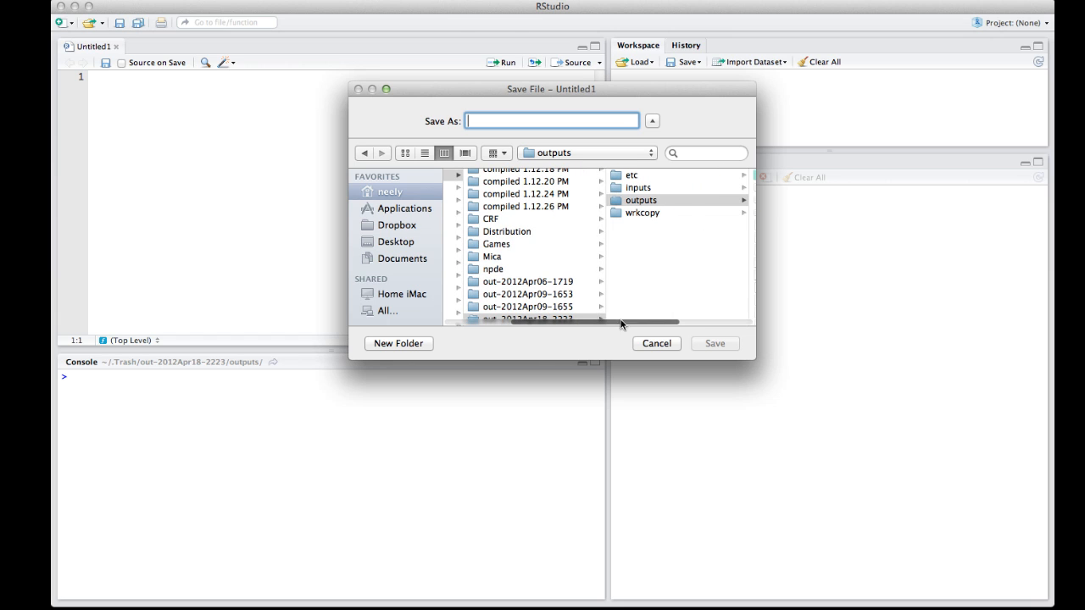
click(407, 243)
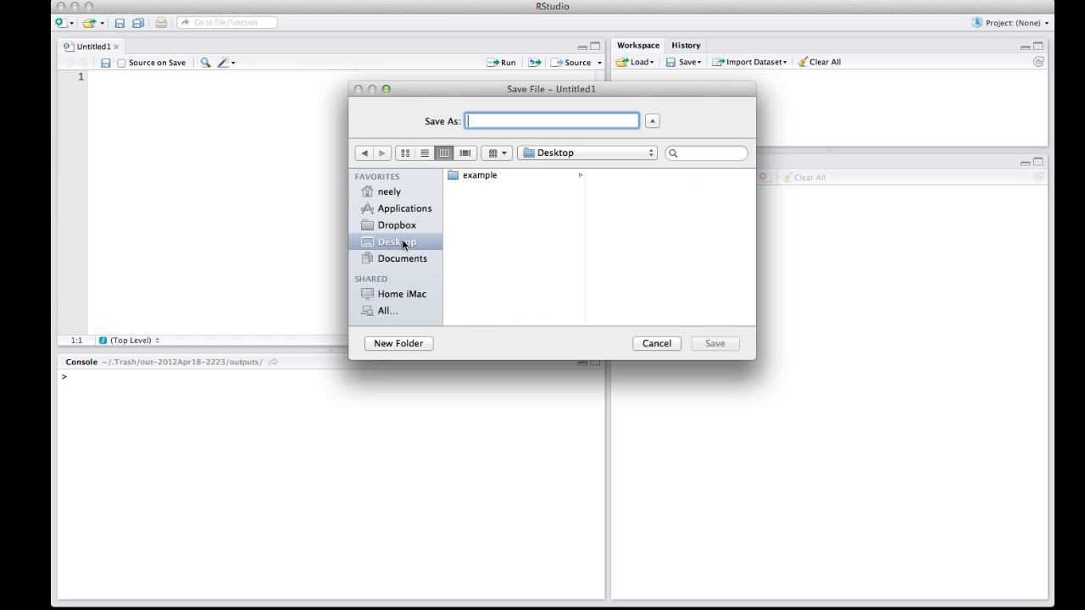
click(477, 181)
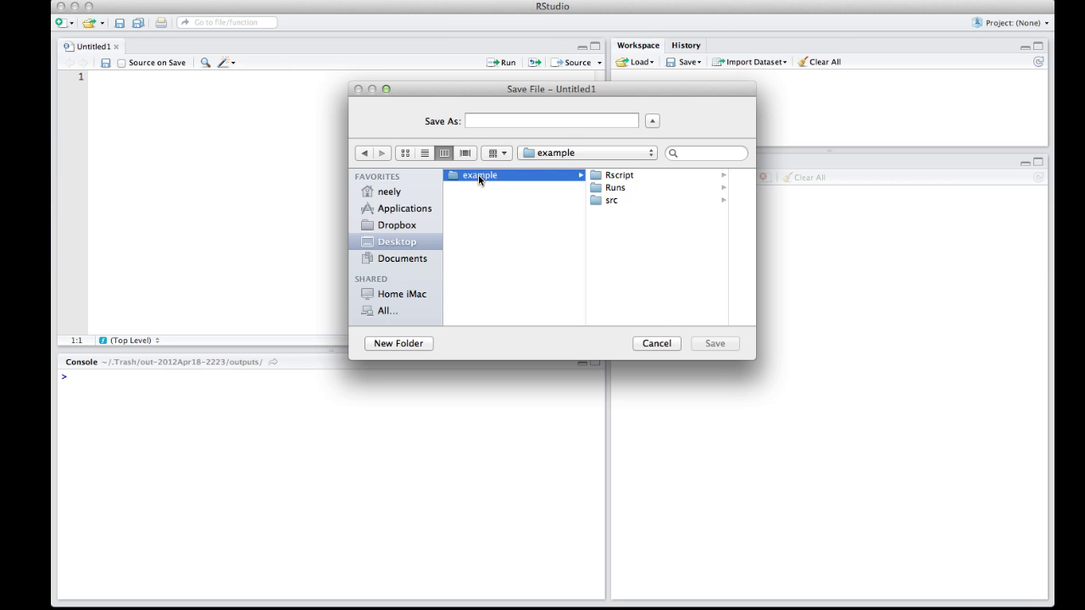
click(629, 176)
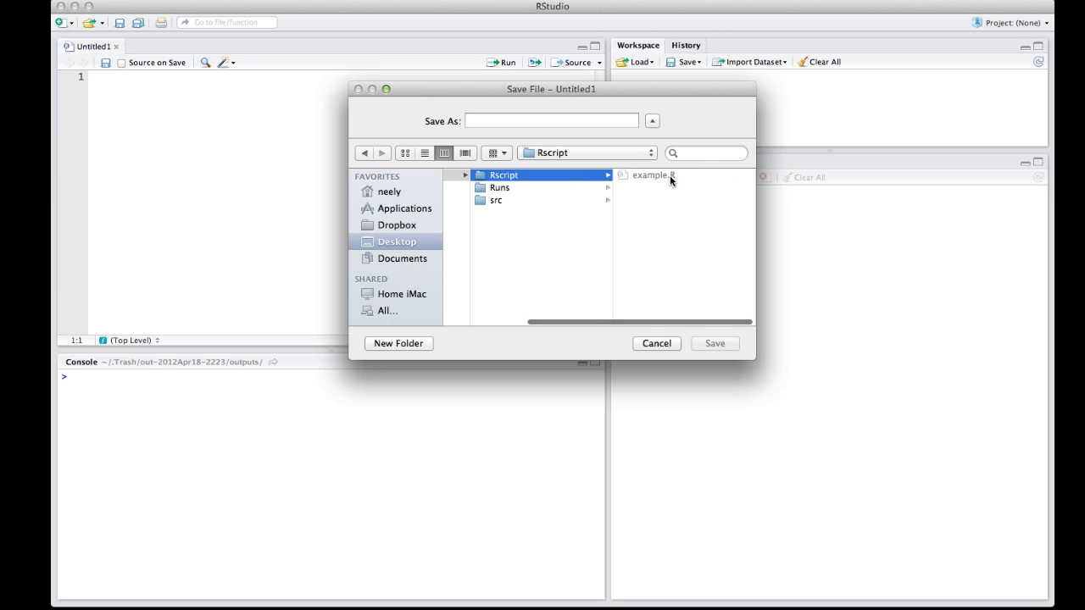
click(631, 179)
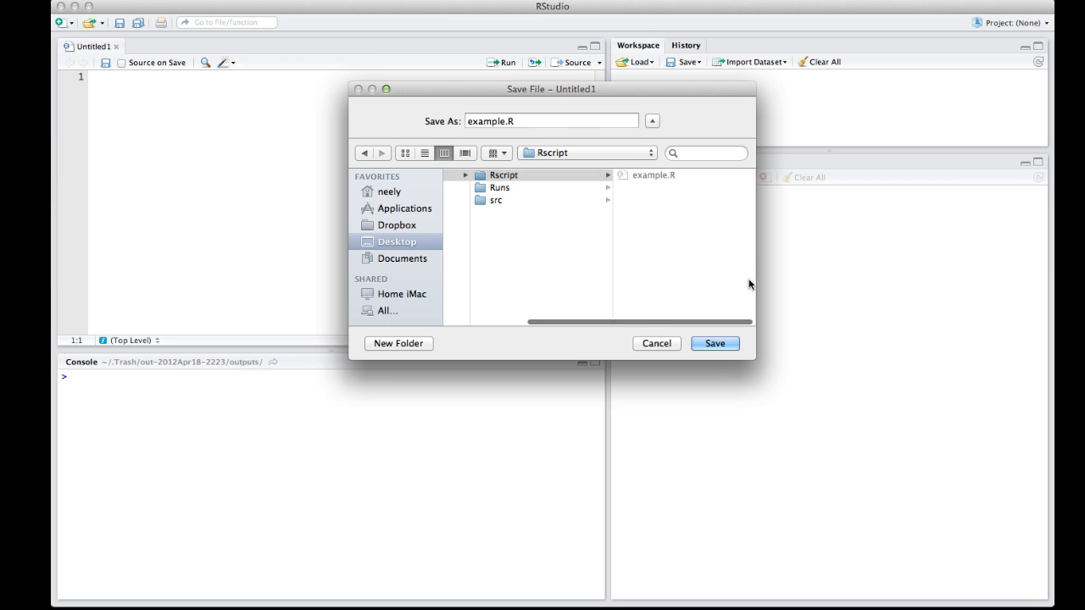
click(715, 344)
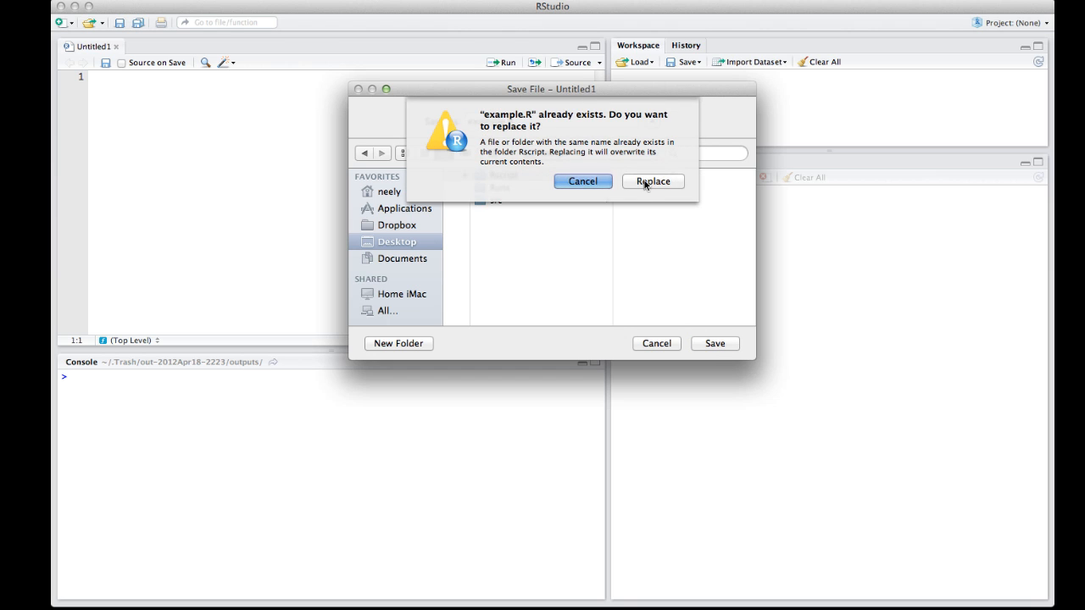
click(648, 181)
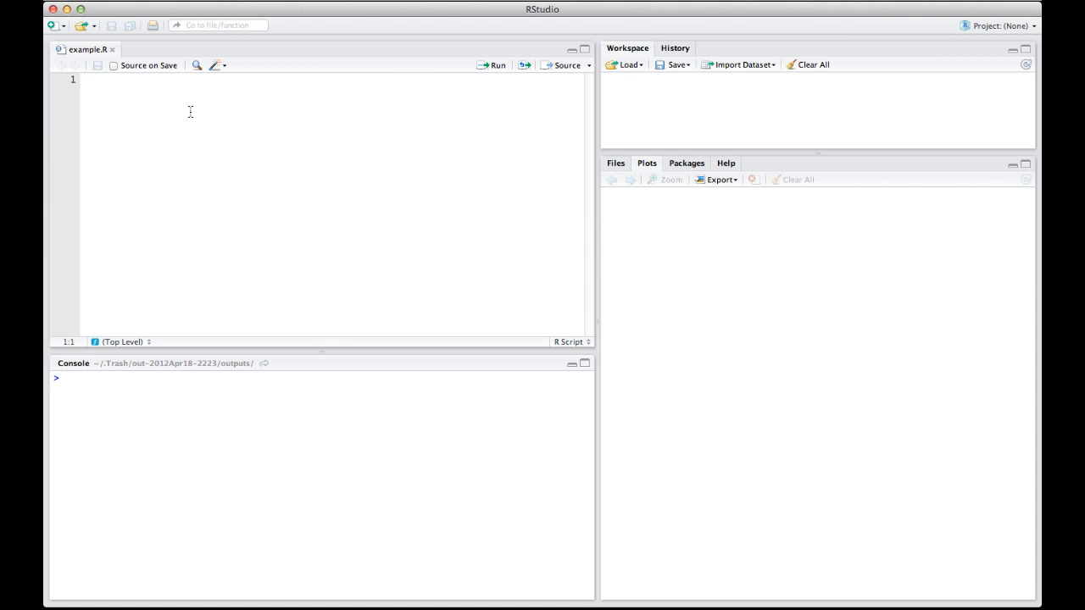
text(librayr)
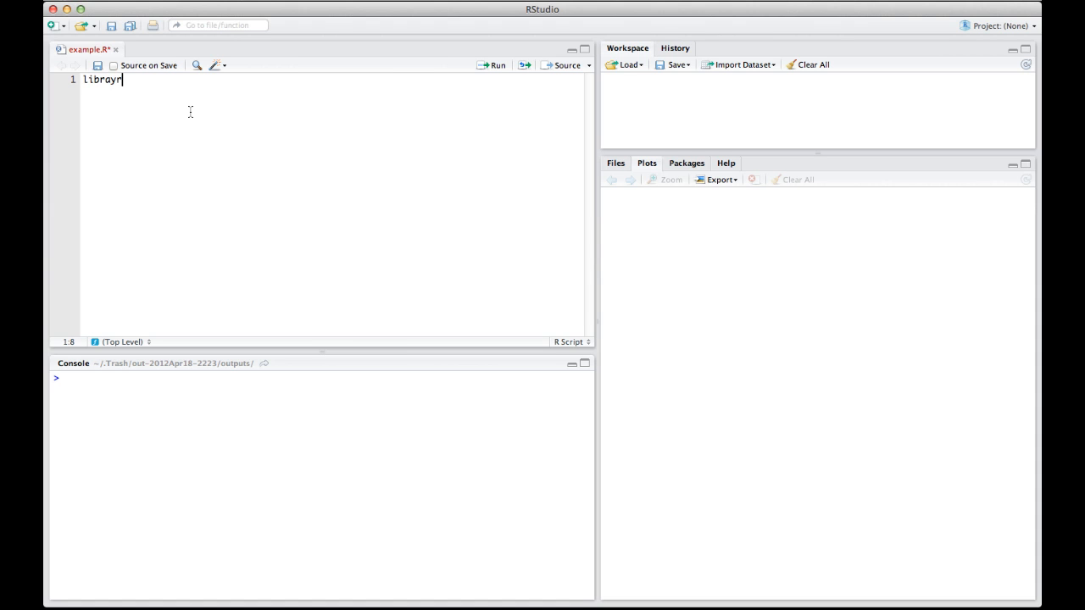
- Write library(Pmetrics) and the comment '#Run 1 - tlag, ka, kel, v' in example.R
key(BackSpace)
key(BackSpace)
text(ry()
text(Pmeti)
key(BackSpace)
text(rics)
text())
key(Return)
key(Return)
text(#Run 1 -)
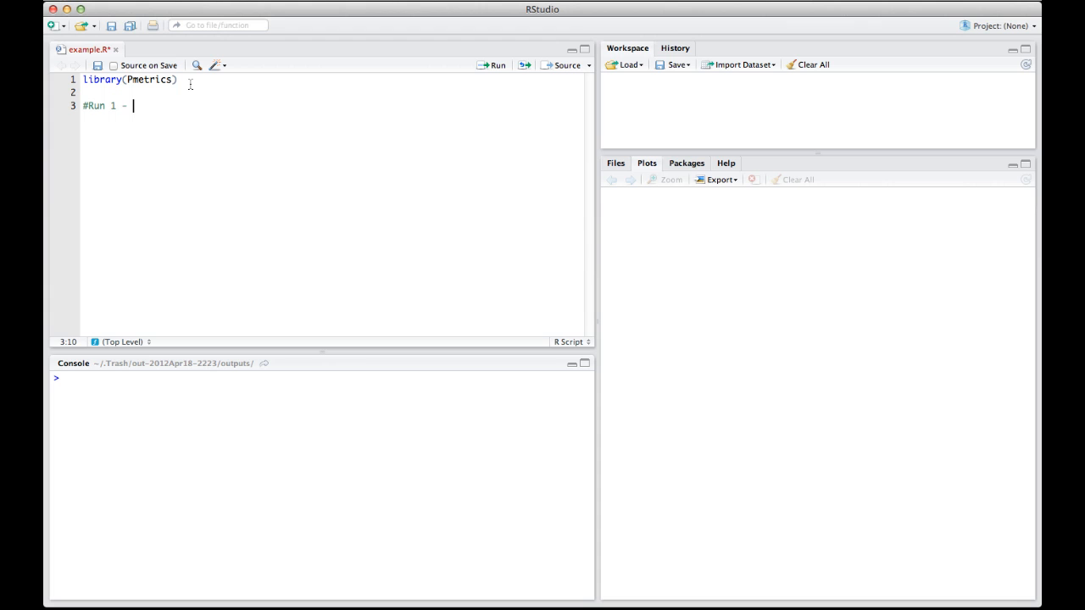
text( tlag, ka, kel, v)
key(Return)
text(setwd)
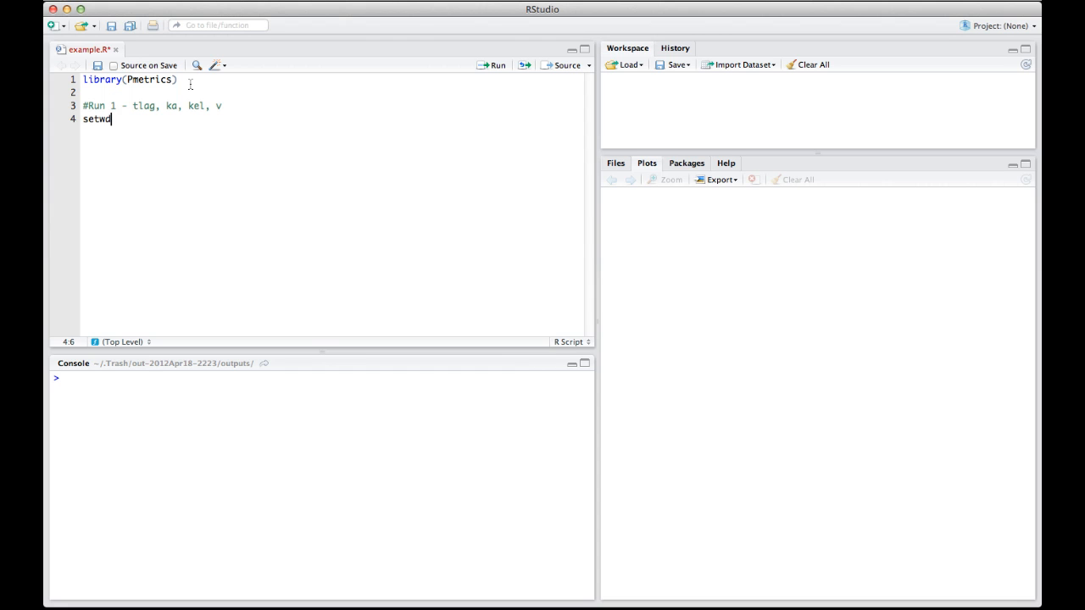
text(()
text(")
text(C:)
text(\)
- Add setwd("~/Desktop/example/Runs") and NPrun(instr="ex1.inx") to the script
key(BackSpace)
text(/)
key(BackSpace)
text(\)
text(\)
text(myfolder\\myfolder2)
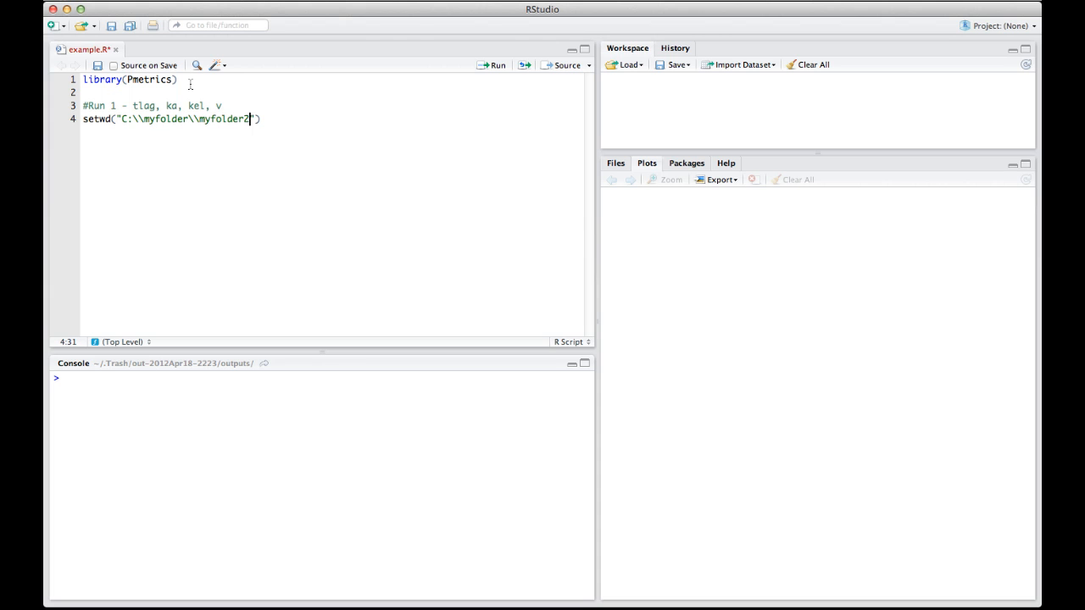
key(BackSpace)
key(BackSpace)
key(BackSpace)
key(BackSpace)
key(BackSpace)
key(BackSpace)
key(BackSpace)
key(BackSpace)
key(BackSpace)
key(BackSpace)
key(BackSpace)
key(BackSpace)
key(BackSpace)
key(BackSpace)
key(BackSpace)
key(BackSpace)
key(BackSpace)
key(BackSpace)
text("~/)
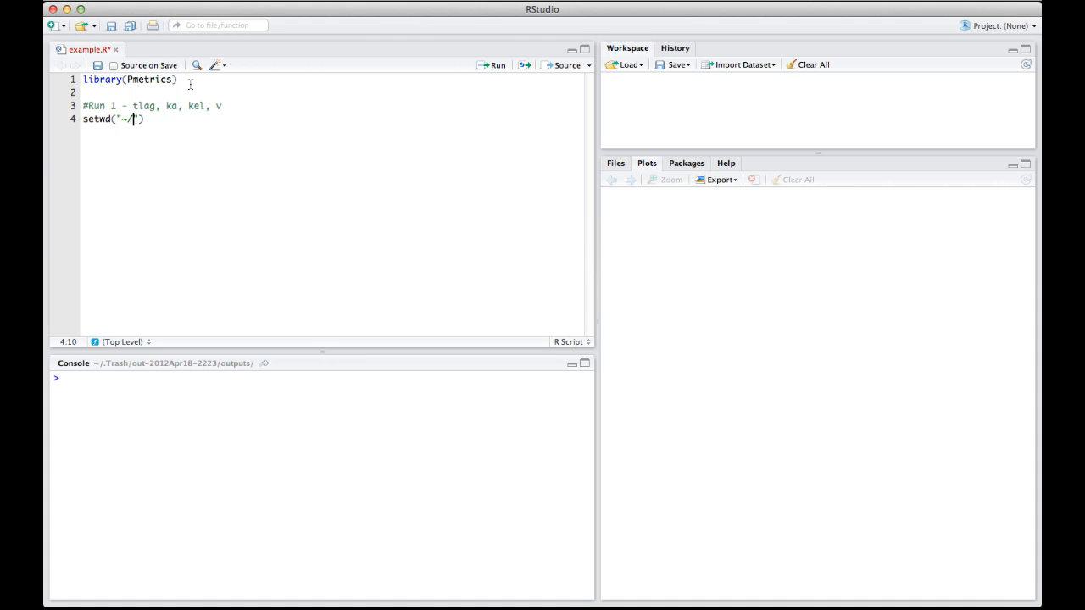
text(Desktop/example/Runs)
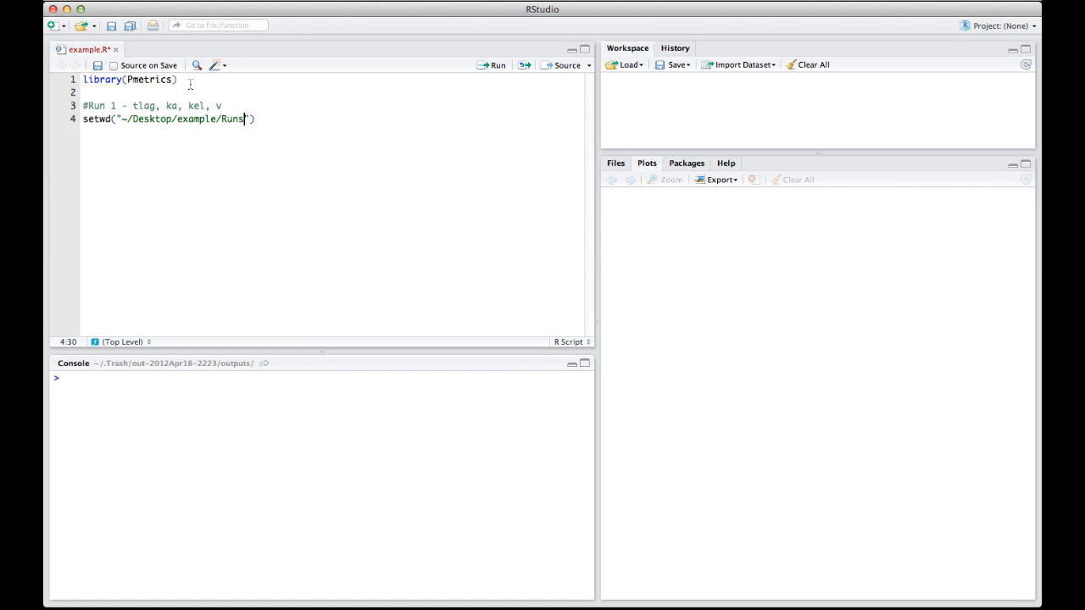
key(Right)
key(Right)
key(Return)
text(Prun(instr="ex1.inx")
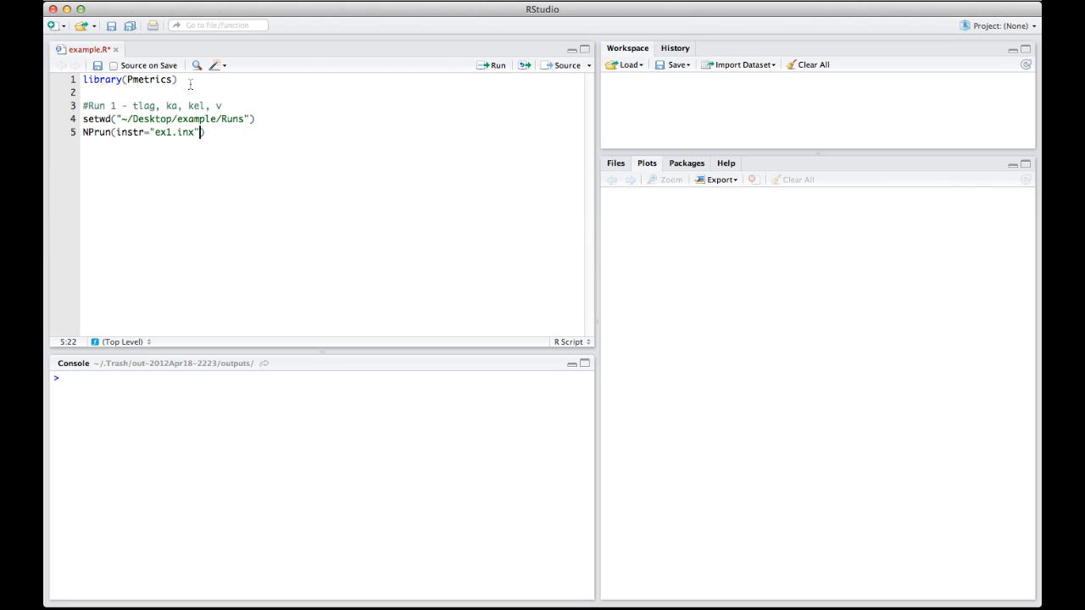
- Run ?NPrun in the console and review the usage line's instr argument against the script's NPrun call
click(117, 374)
text(?NPrun)
key(Return)
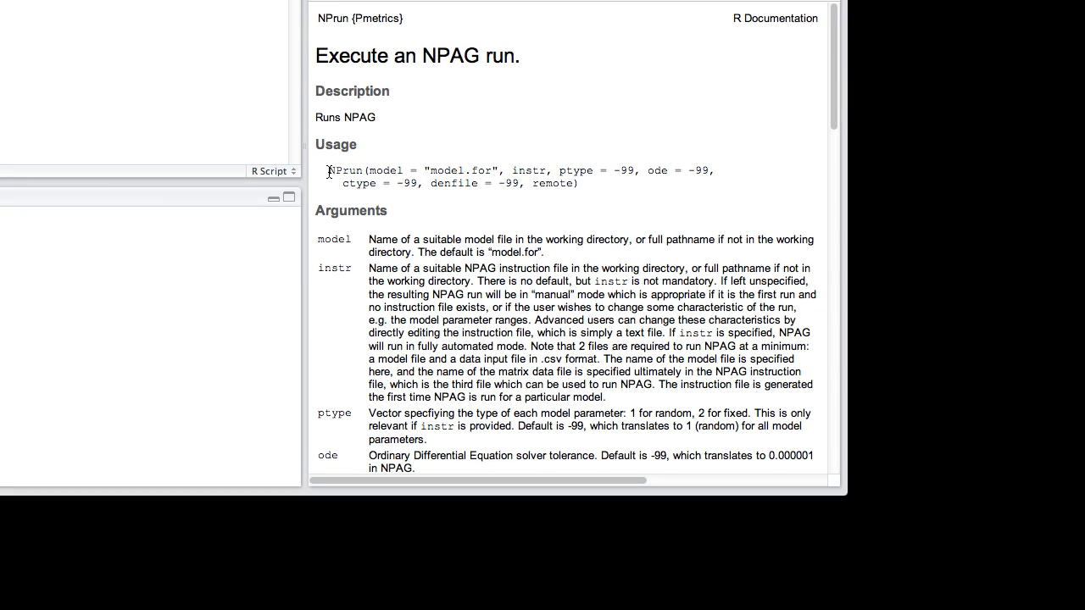
drag(328, 172, 500, 167)
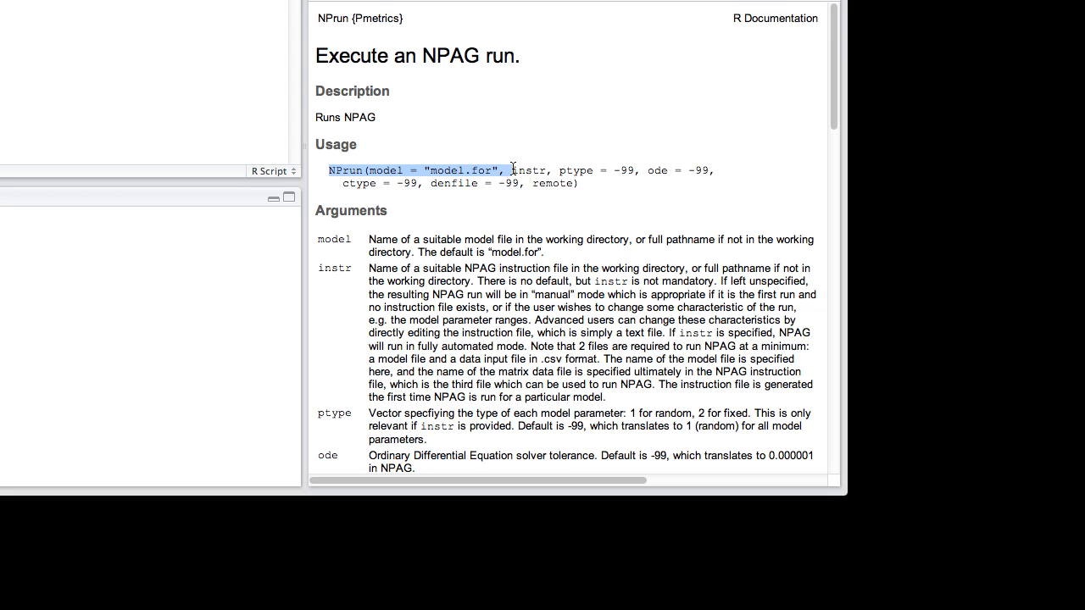
drag(498, 167, 586, 180)
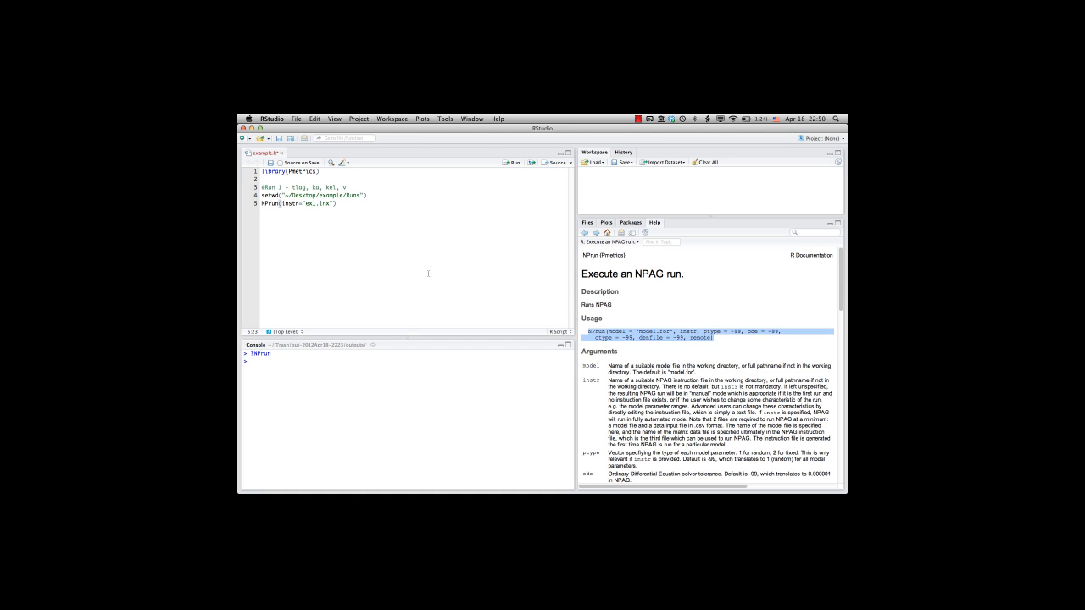
click(691, 426)
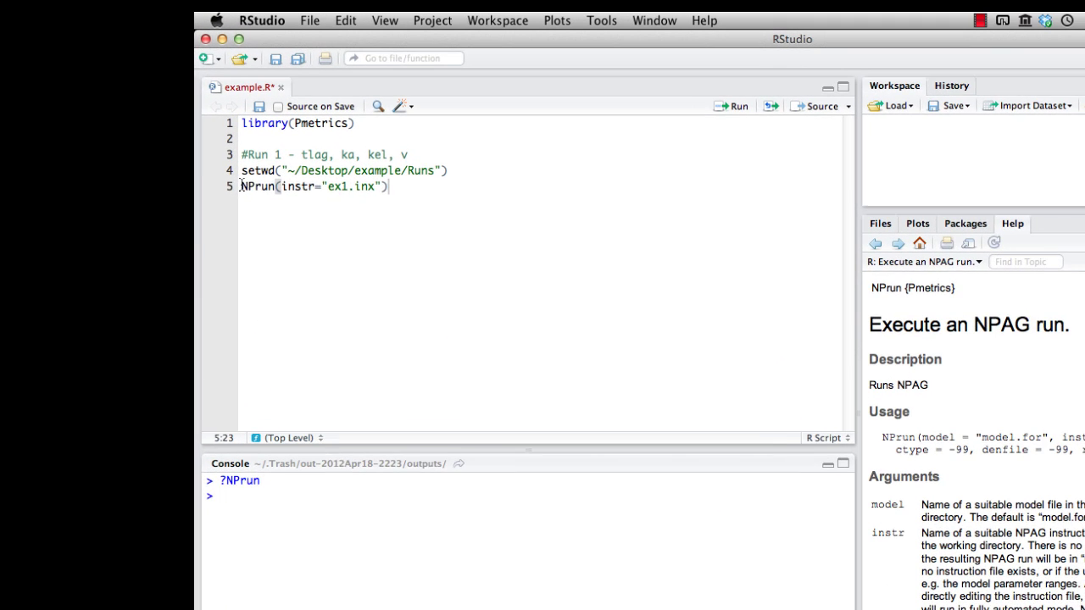
drag(241, 186, 390, 187)
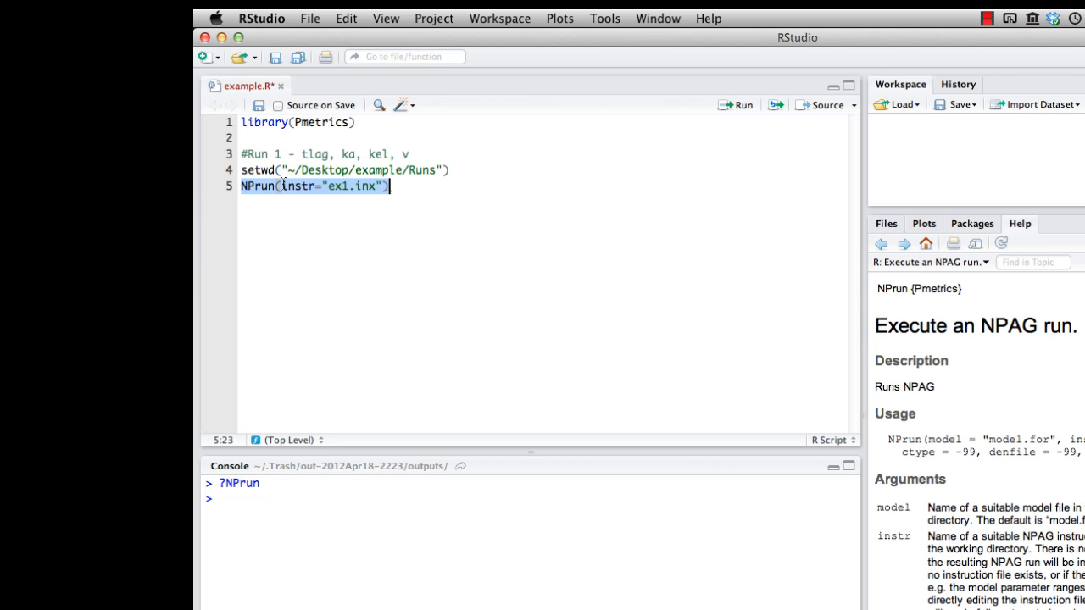
- Run the script line by line from library(Pmetrics) through NPrun, starting NPAG in a terminal
click(431, 185)
click(330, 122)
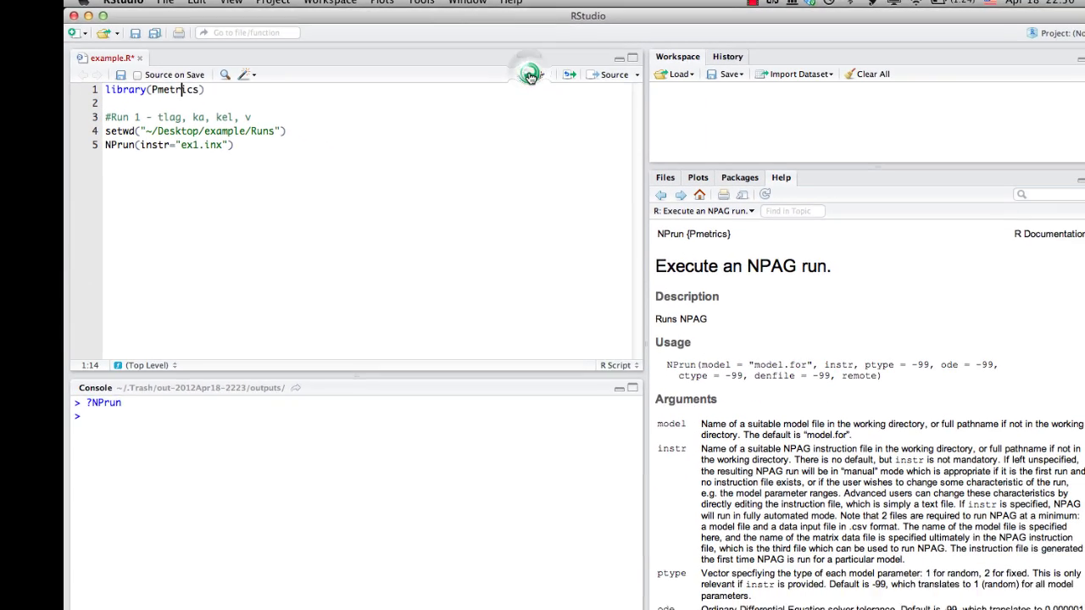
click(490, 69)
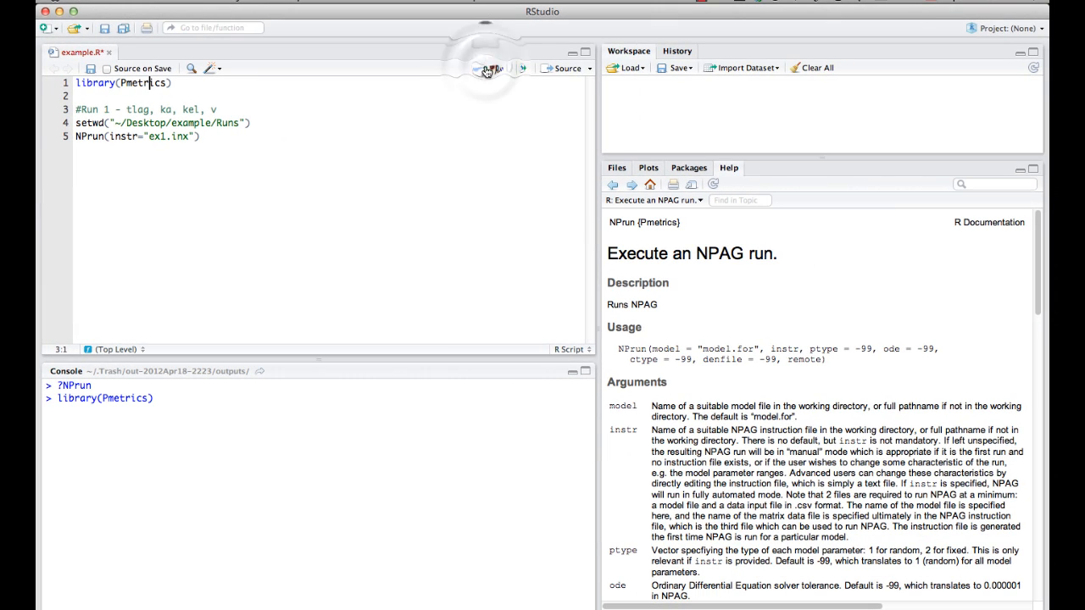
click(490, 69)
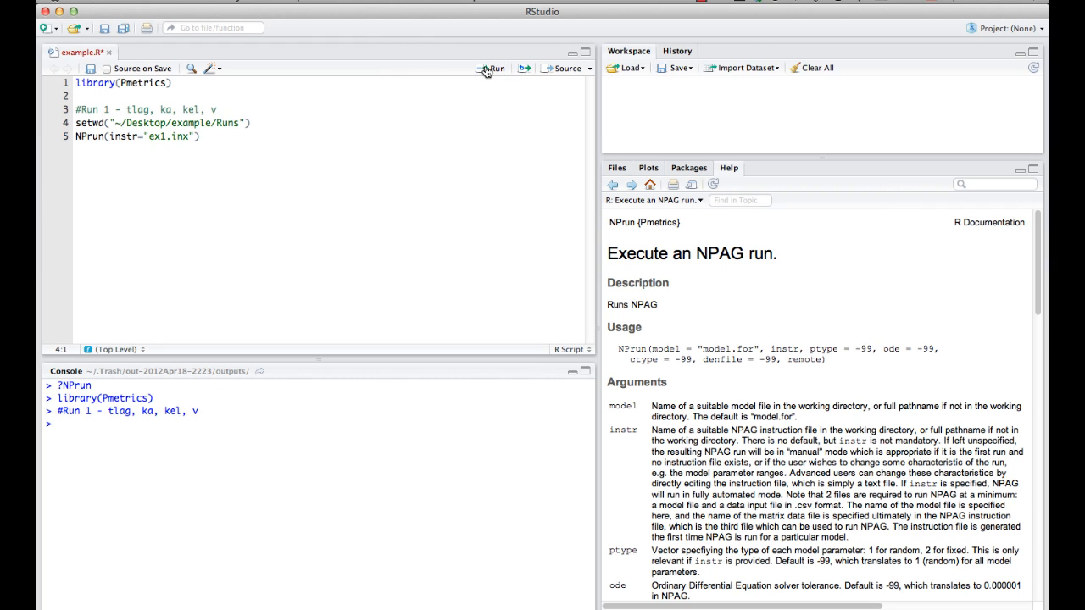
click(487, 70)
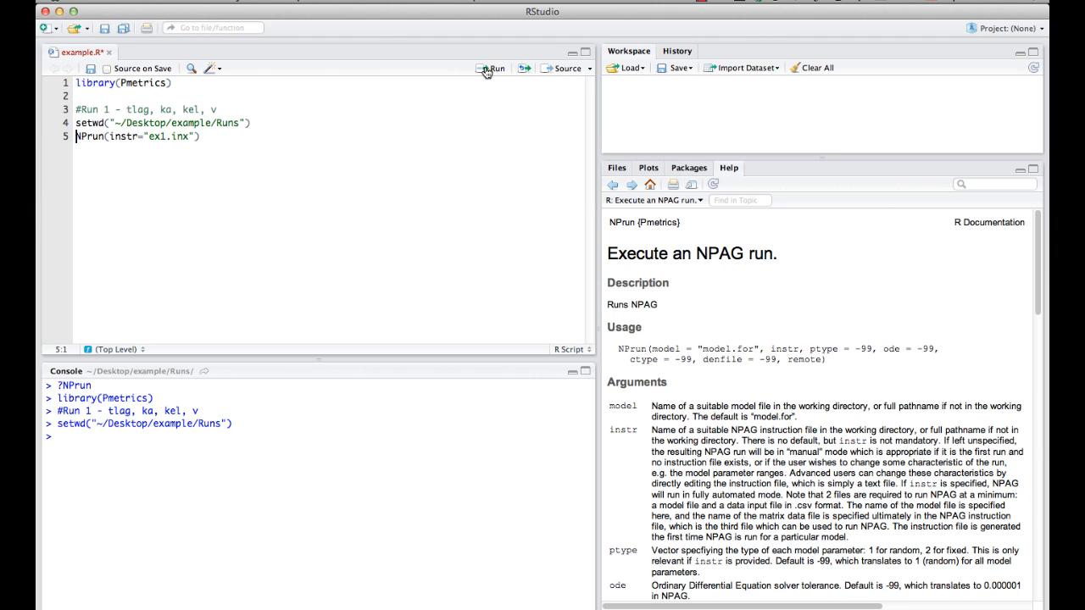
click(486, 70)
click(486, 70)
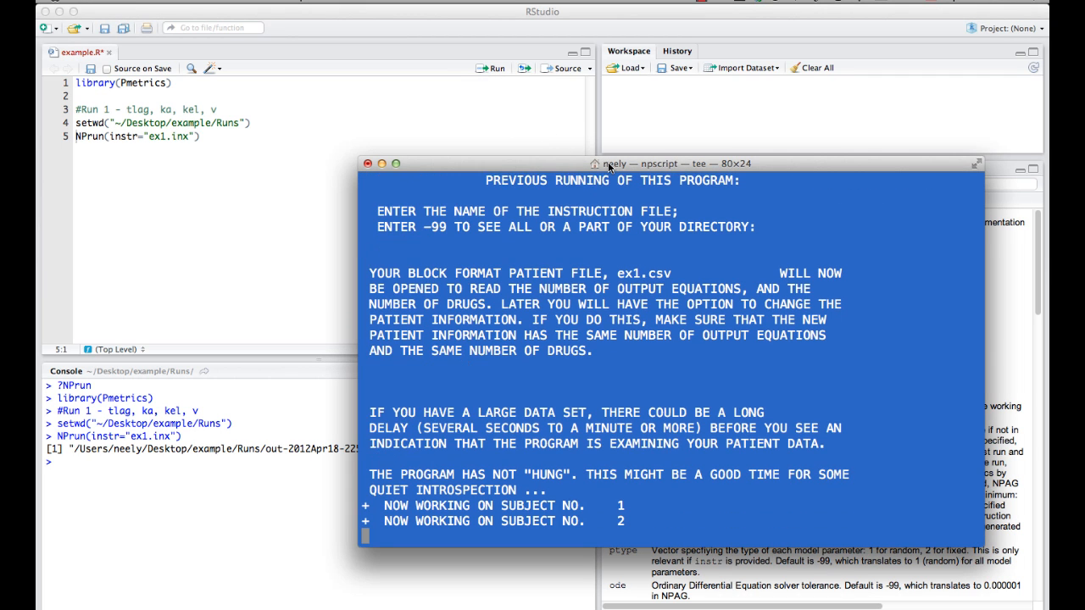
drag(609, 166, 537, 128)
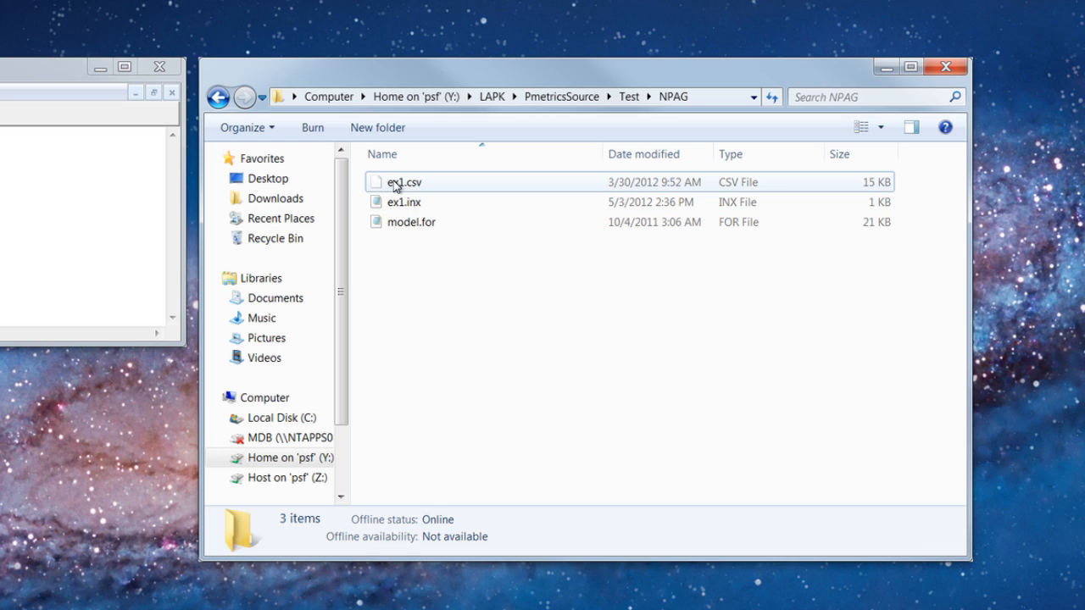
- Inspect ex1.csv, ex1.inx and model.for in the Windows NPAG folder
click(418, 188)
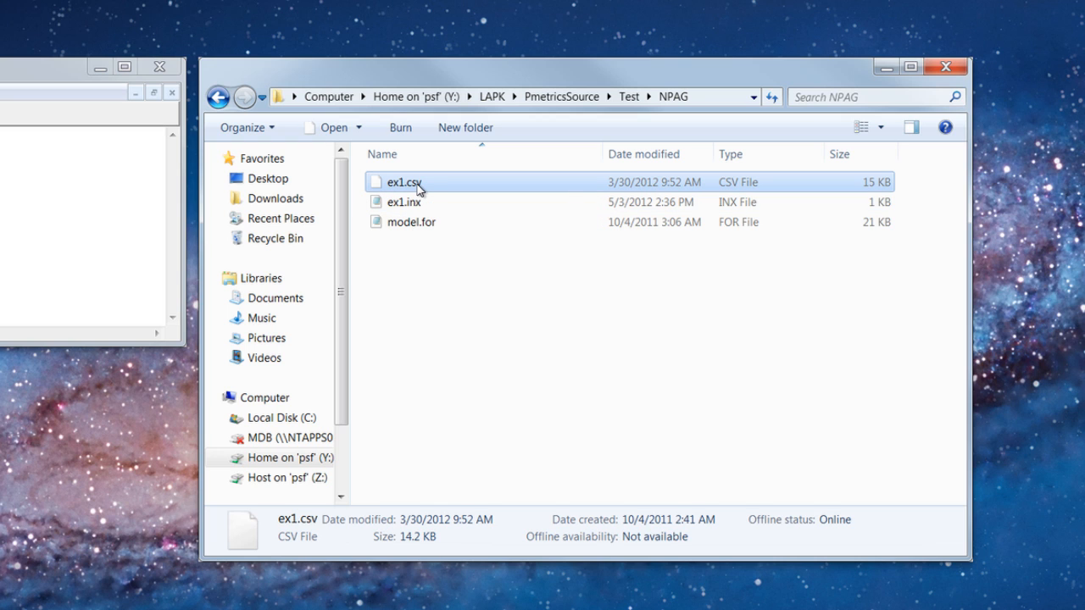
click(409, 205)
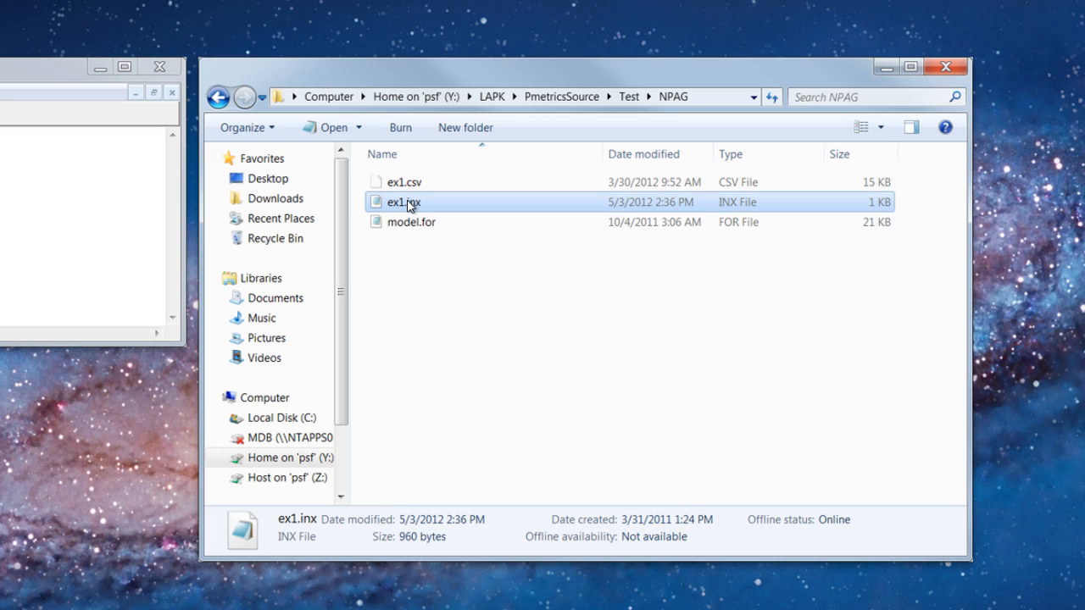
click(416, 226)
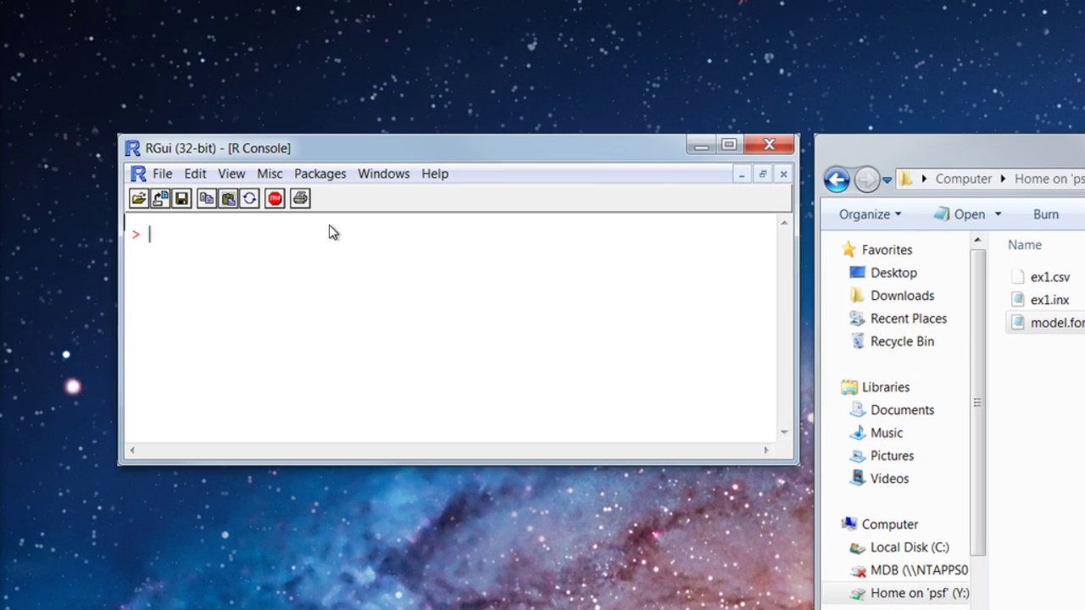
text(NPrun(instr="ex1.inx")
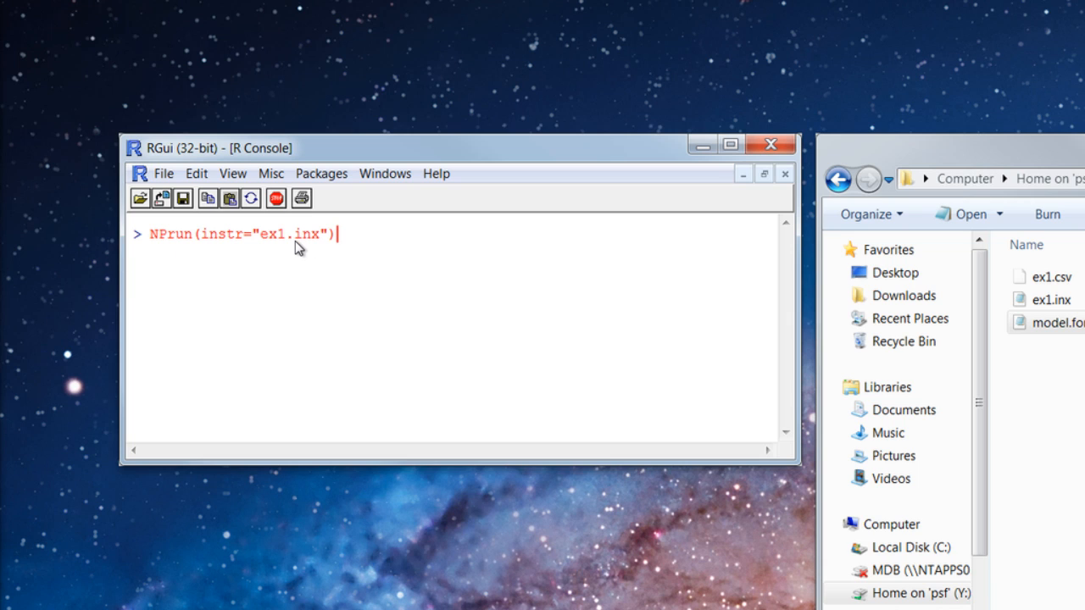
- Run NPrun in RGui, then launch the generated npscript.bat from the NPAG folder
key(Return)
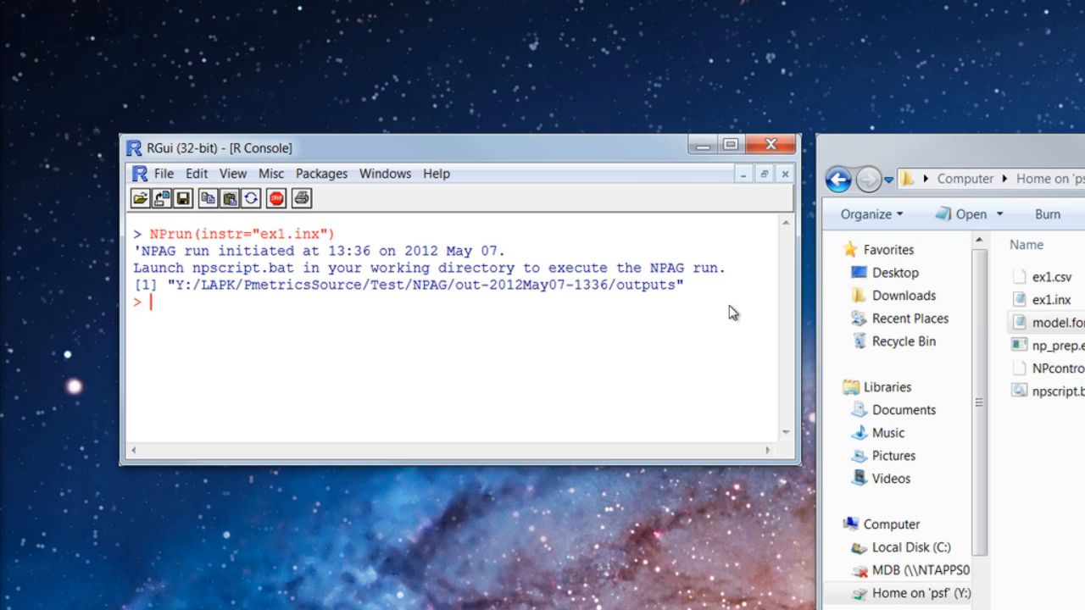
click(879, 145)
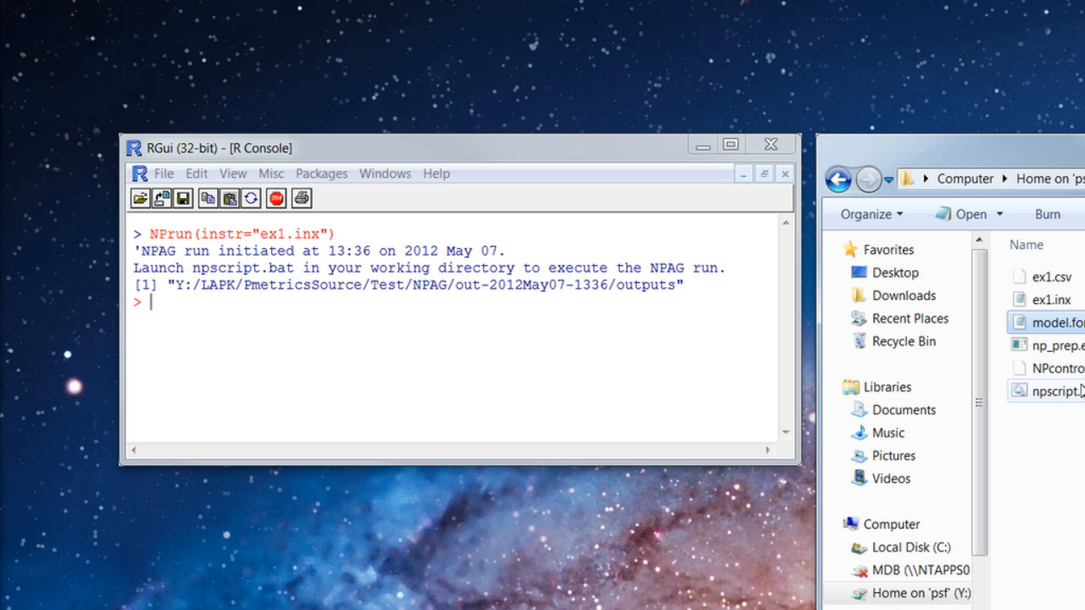
click(1082, 395)
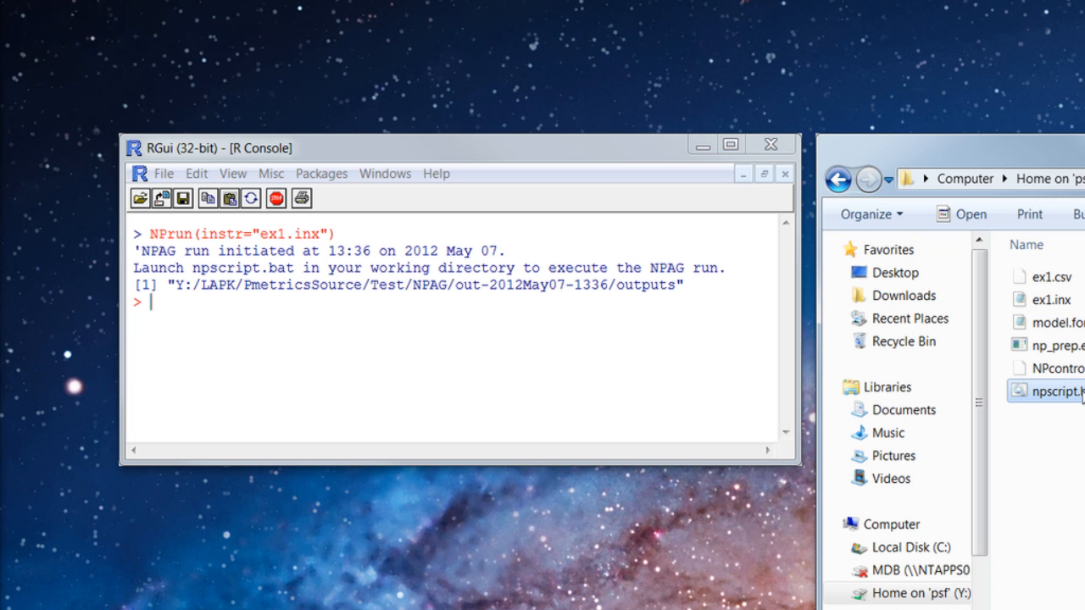
double_click(1070, 391)
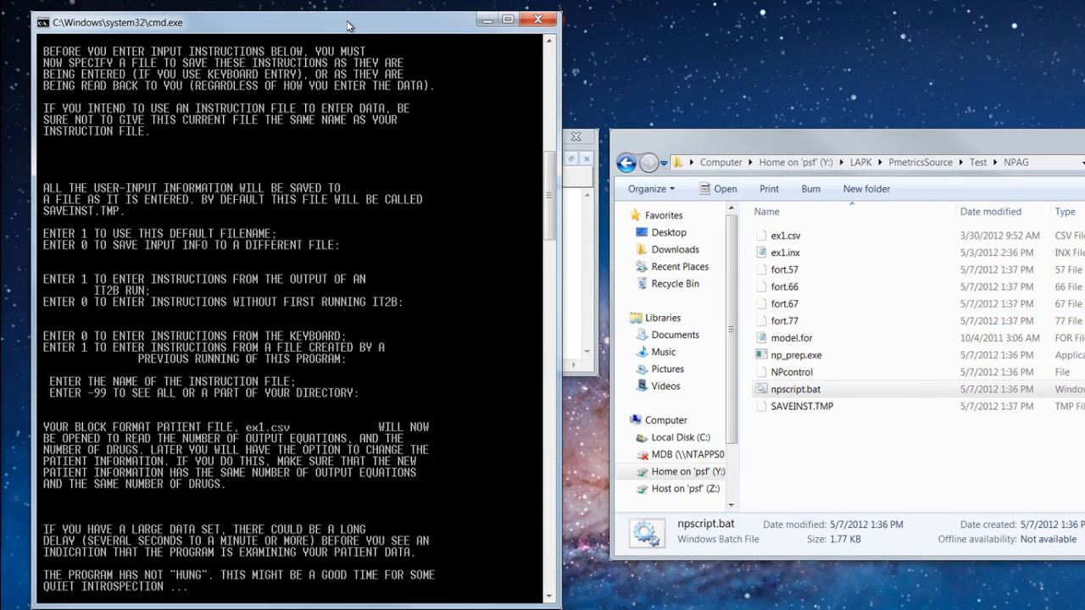
- Shift the cmd.exe console aside while np_prep reads the instruction file
drag(285, 29, 330, 35)
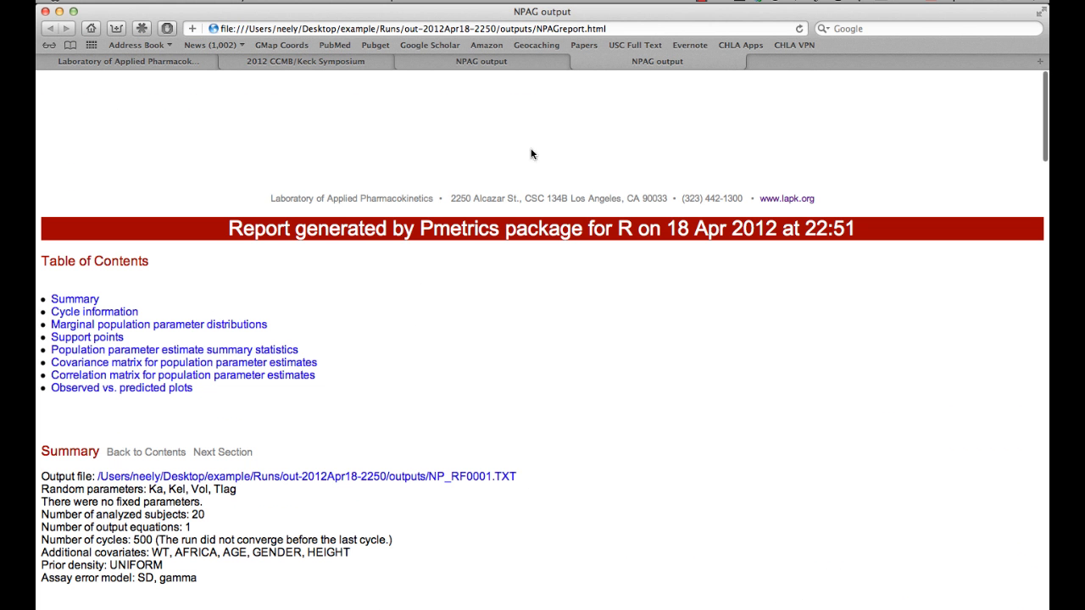
scroll(507, 276, down, 1)
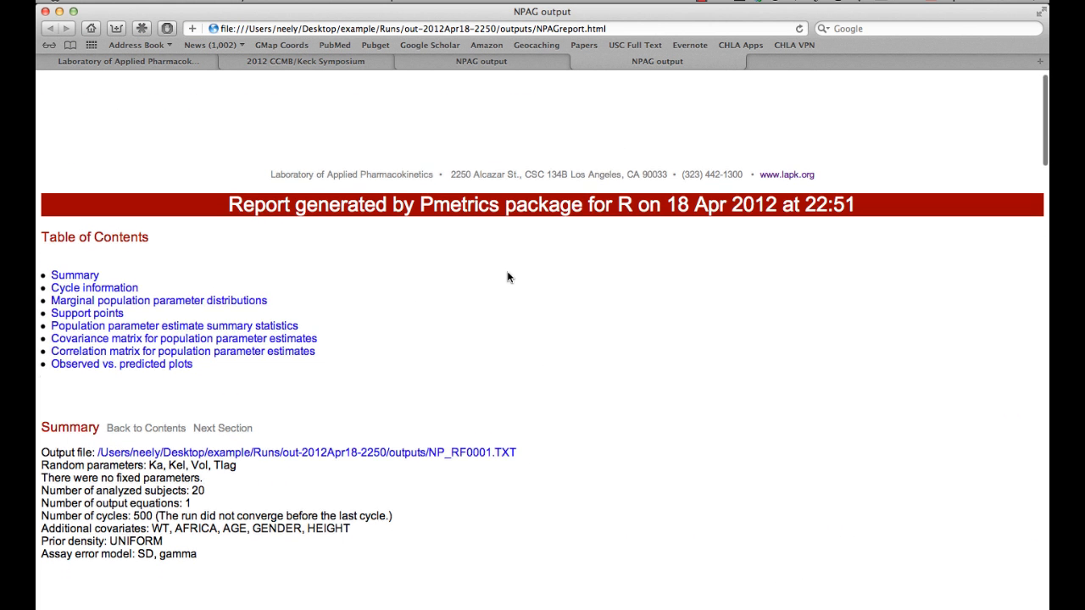
scroll(507, 276, down, 2)
scroll(507, 276, down, 1)
scroll(507, 277, down, 2)
scroll(507, 277, down, 10)
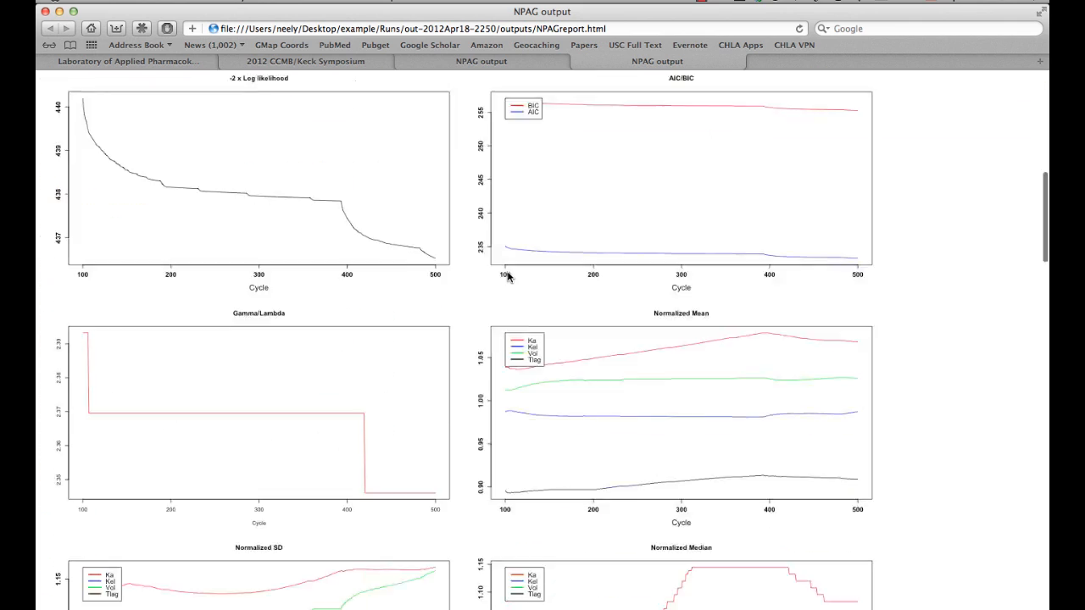
scroll(507, 276, down, 5)
scroll(507, 276, down, 10)
scroll(507, 276, down, 5)
scroll(507, 277, down, 10)
scroll(507, 276, down, 3)
- Leave the NPAG report in Safari and return to RStudio
key(super+h)
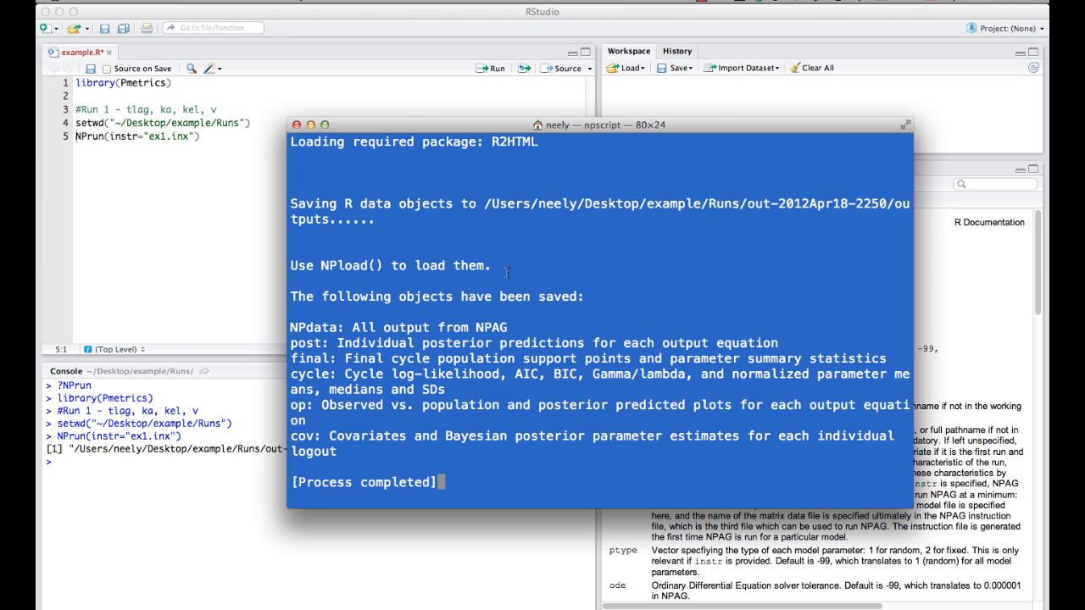
- Close the run terminal and add setwd("…/outputs") and NPload(1) lines below NPrun in example.R
click(297, 124)
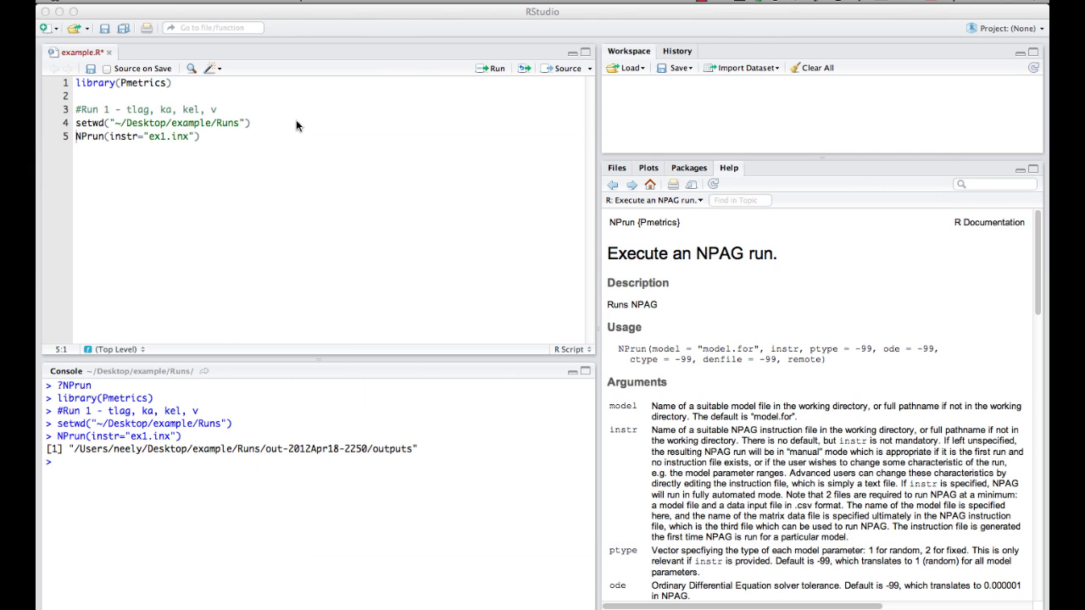
click(223, 137)
key(Return)
key(Return)
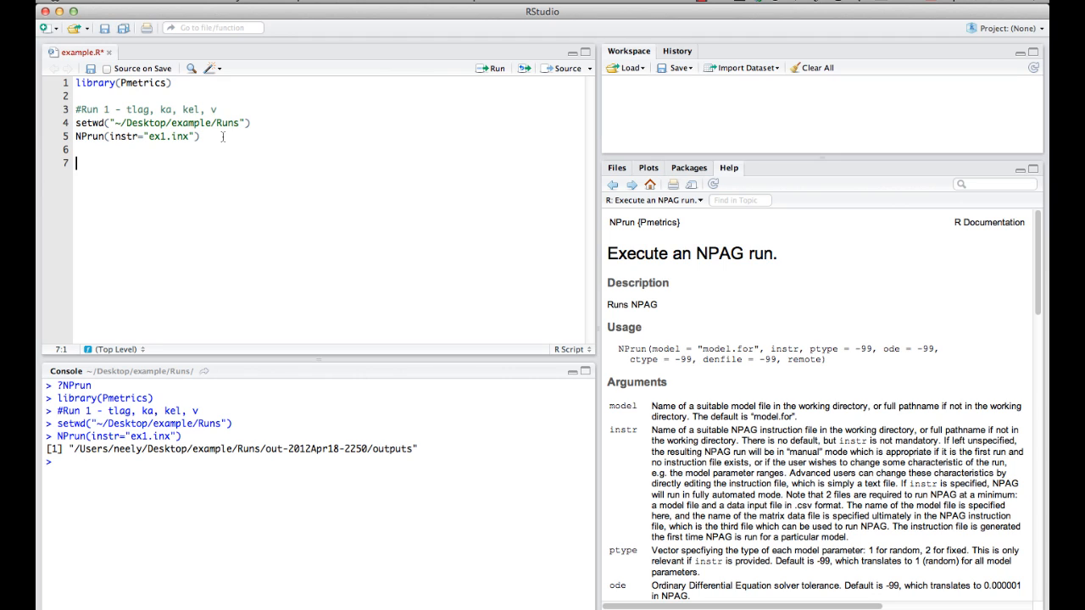
text(setwd)
text((")
text(/Users/neely/Desktop/example/Runs/out-2012Apr18-2250/outputs)
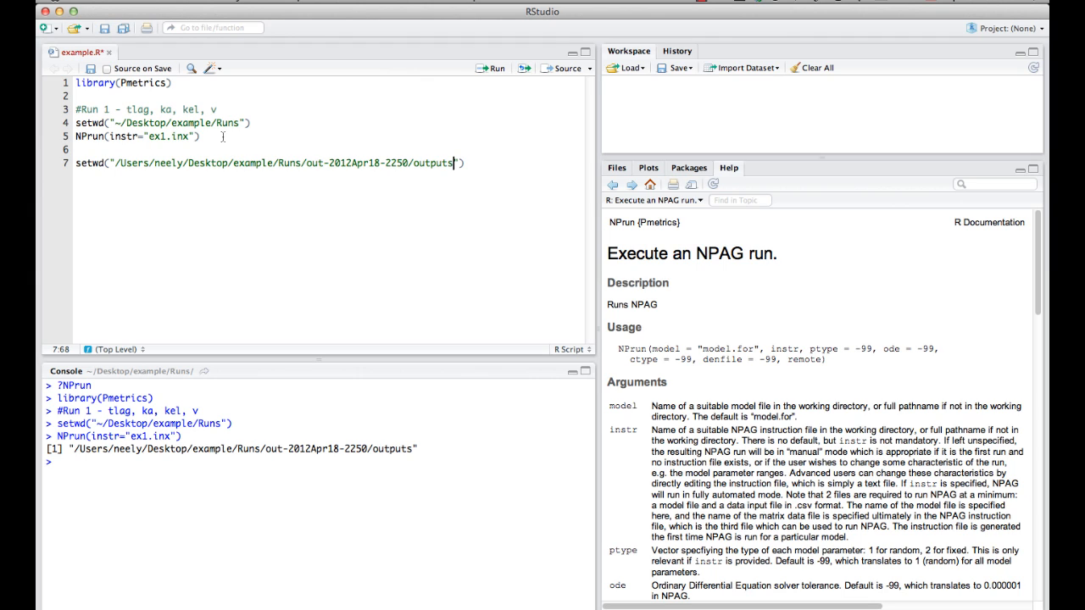
click(483, 163)
key(Return)
key(Return)
text(NPload)
text((1)
click(425, 163)
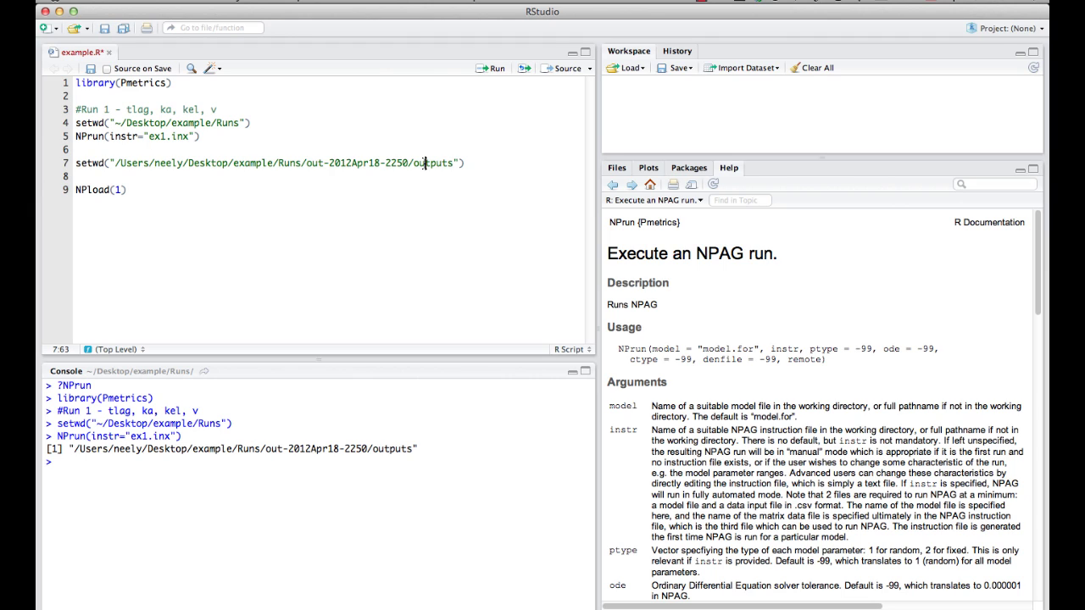
- Run setwd and NPload(1), then inspect final.1 in the Workspace and cancel the viewer
click(497, 71)
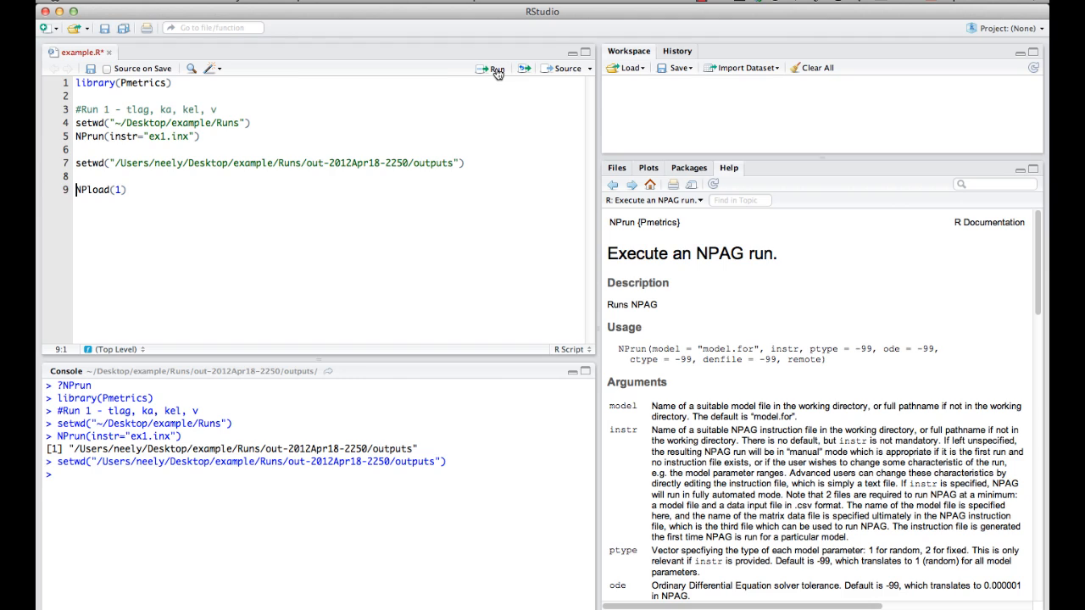
click(497, 72)
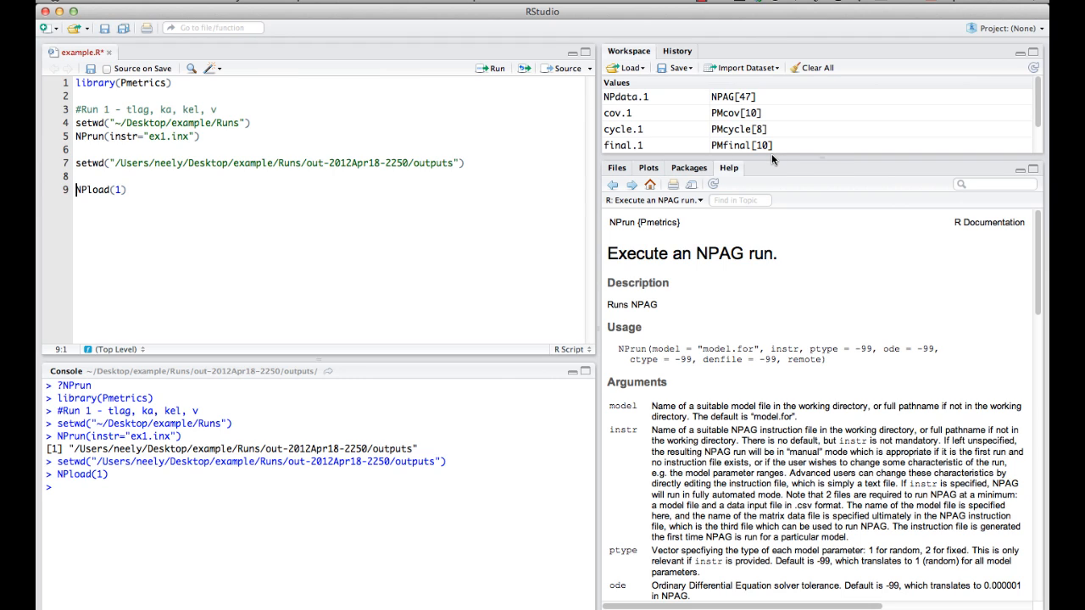
double_click(820, 147)
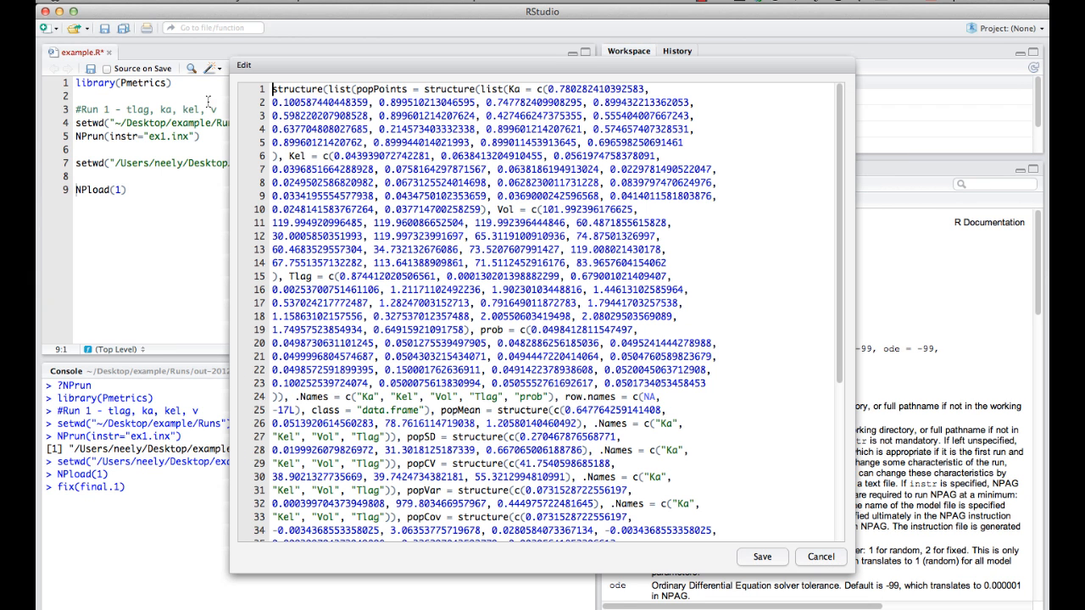
click(820, 556)
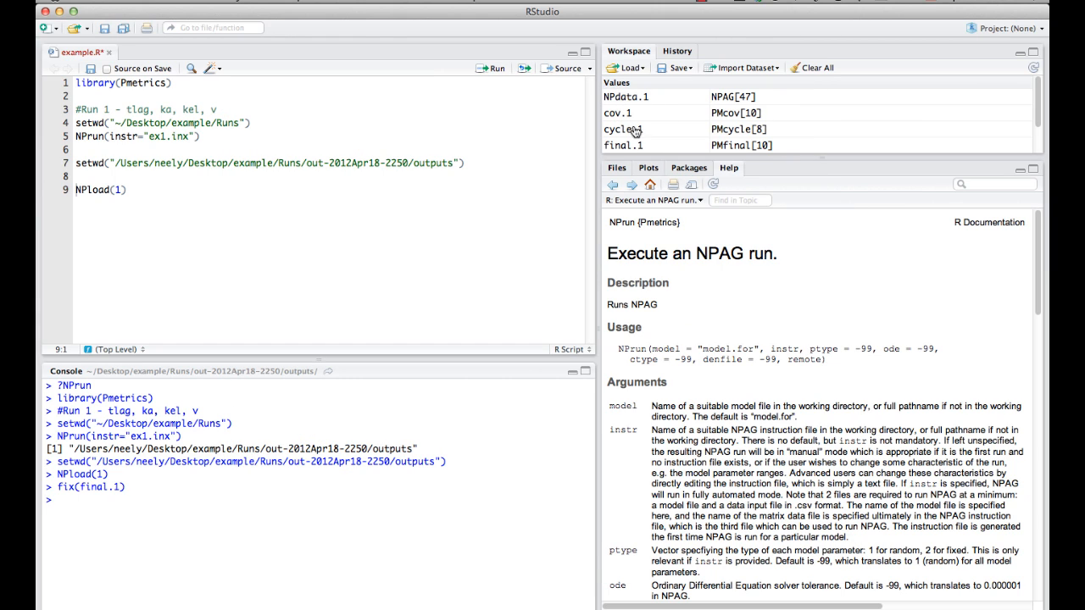
scroll(748, 138, down, 2)
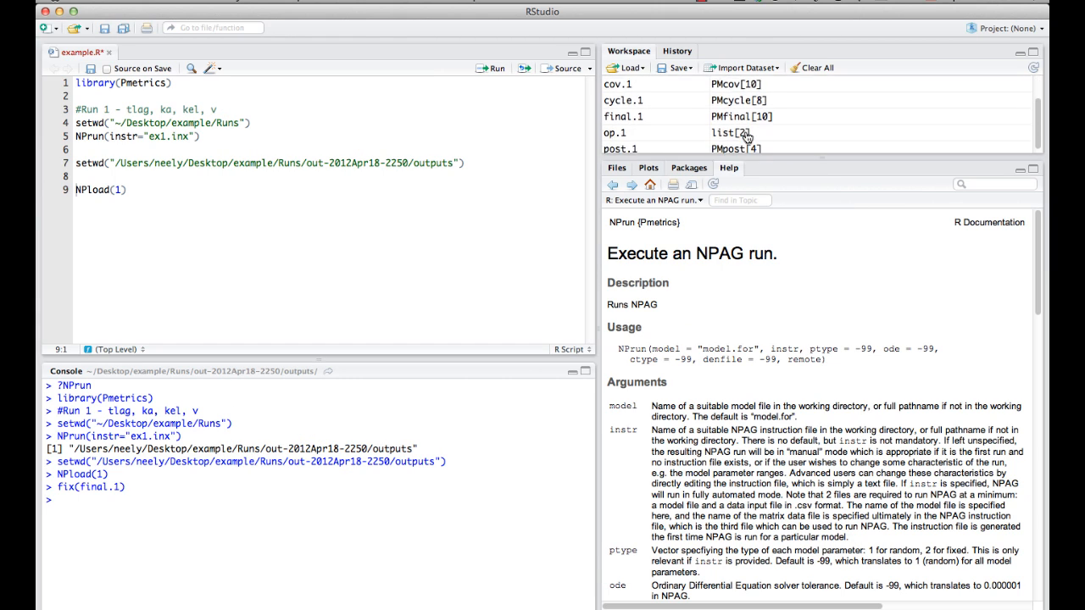
scroll(747, 139, down, 1)
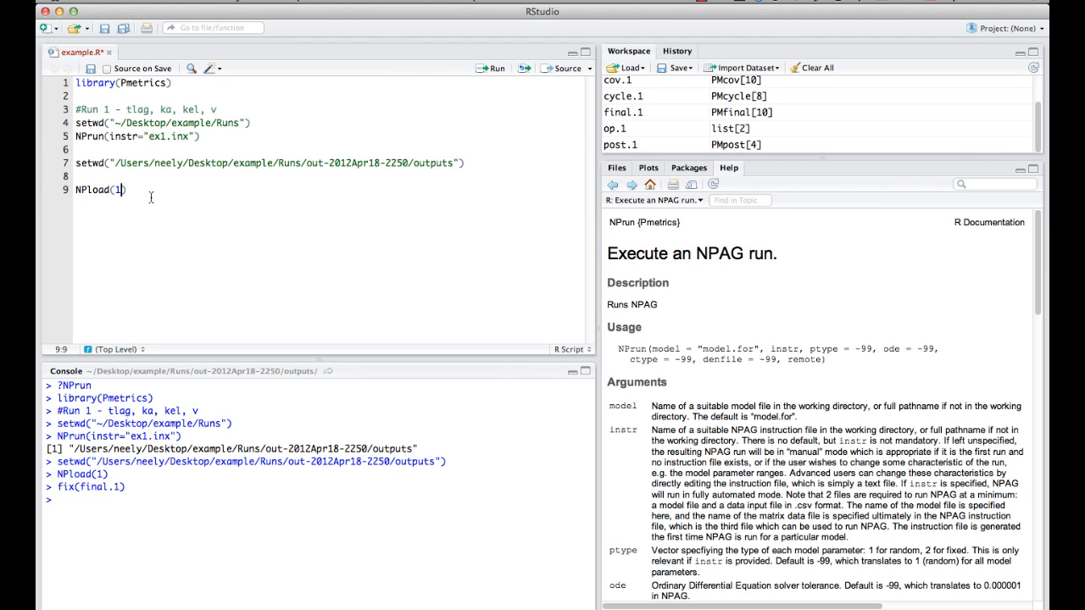
mouse_move(212, 567)
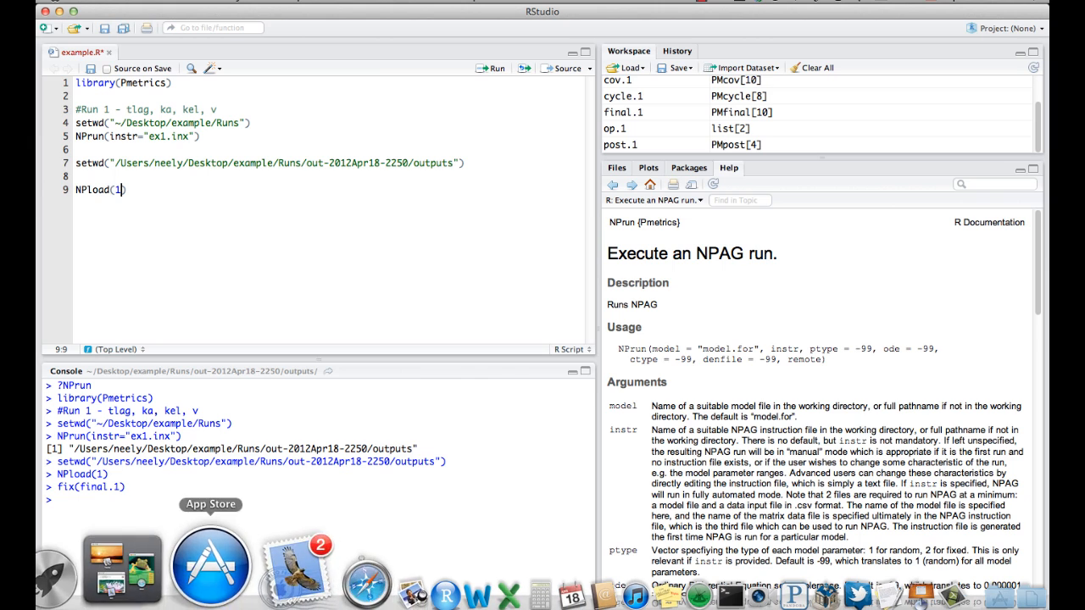
- Browse Desktop > example > Runs into the out-2012Apr18-2250 folder in Finder
click(95, 552)
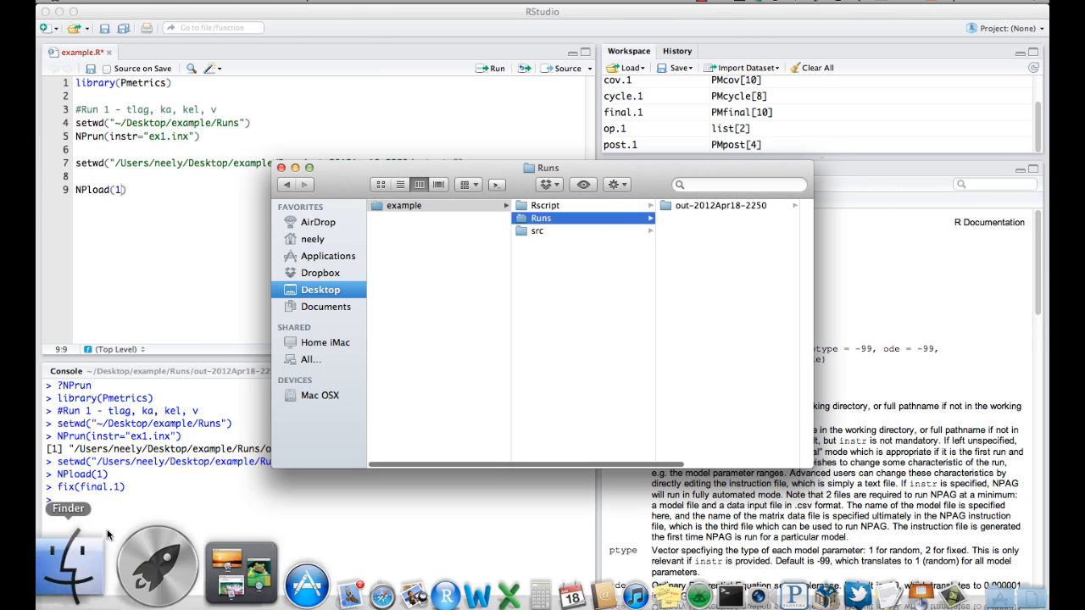
click(693, 205)
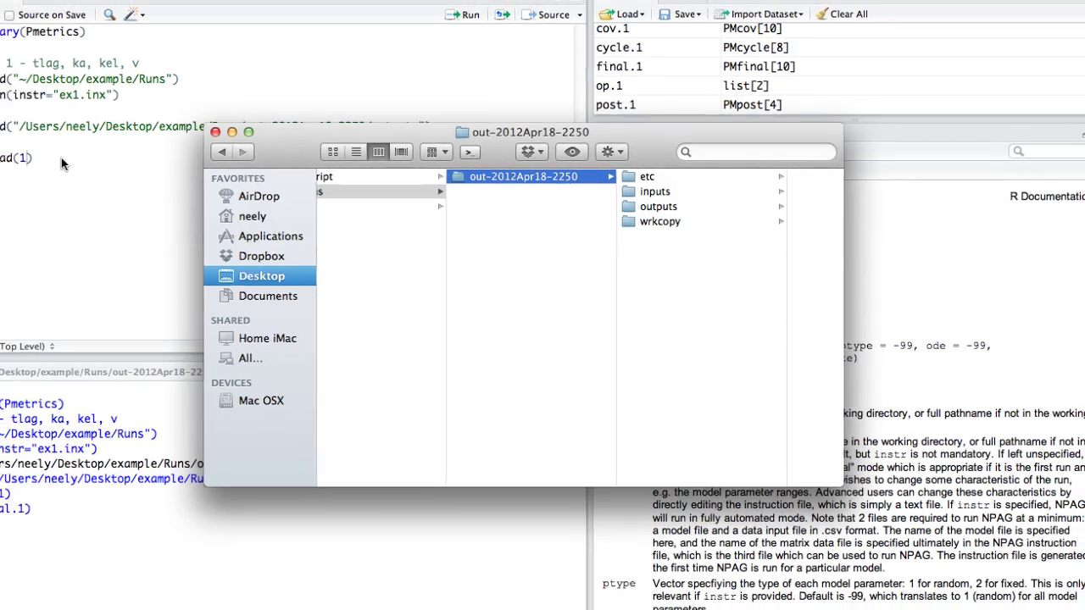
- Add a '#Run 2 - comments' line after NPload(1) and start typing NPrun beneath it
click(61, 157)
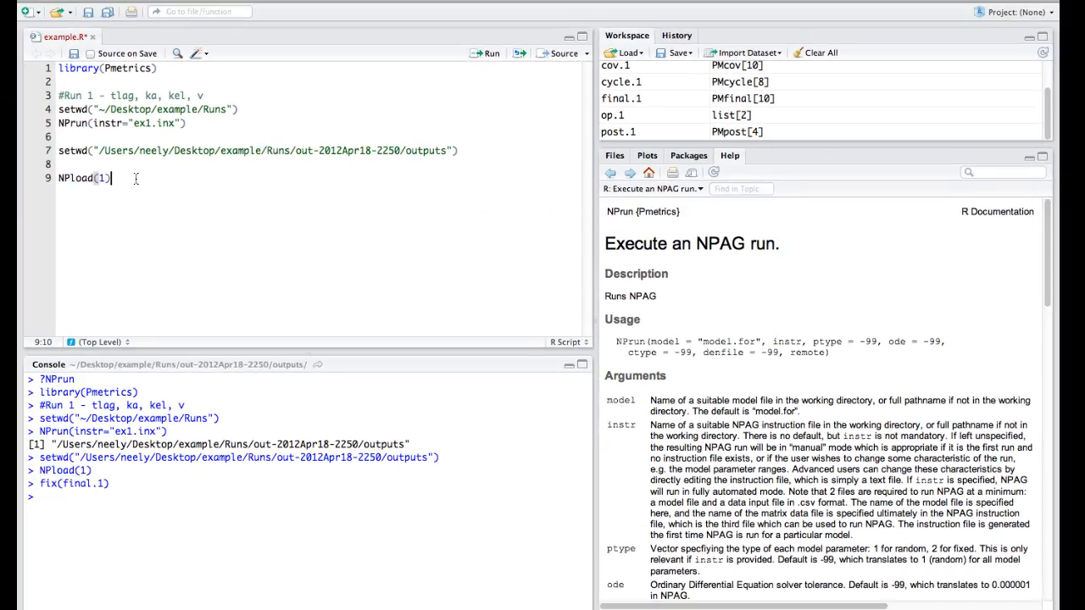
key(Return)
key(Return)
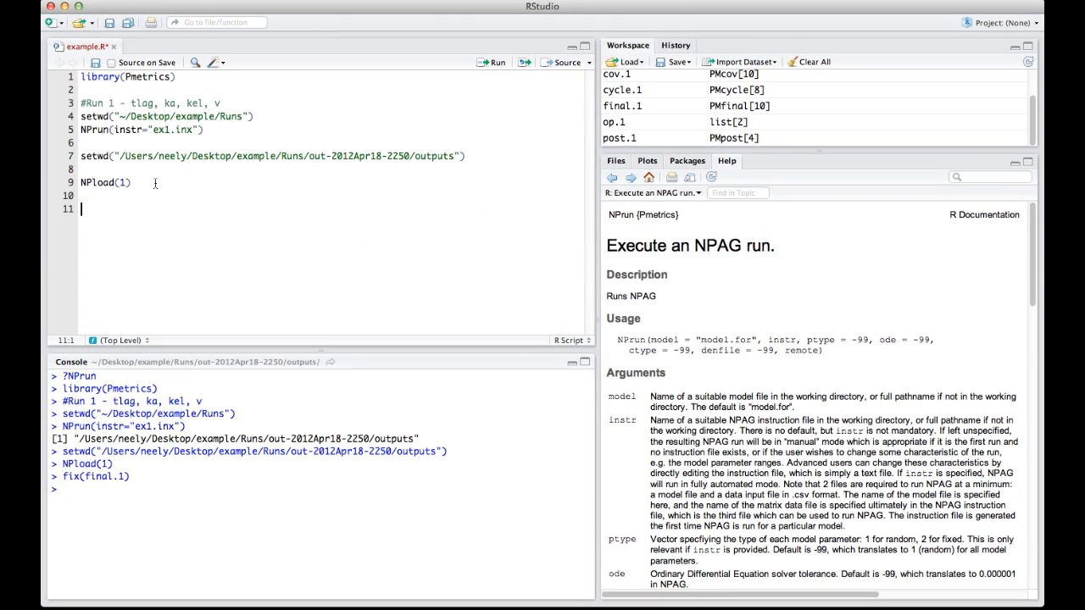
text(#Run 2 - comments)
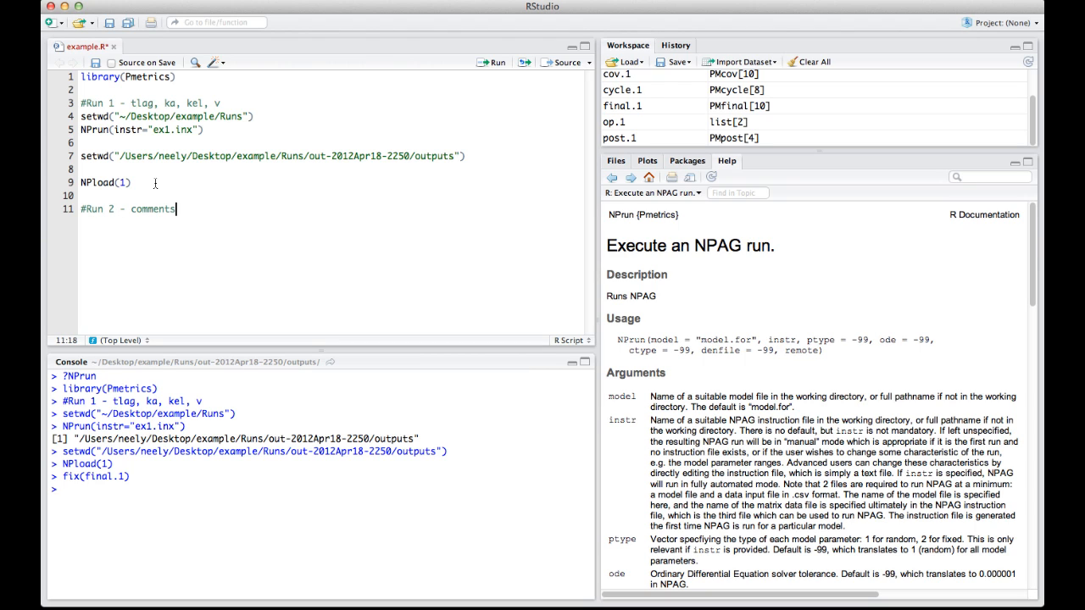
key(Return)
text(NPrun)
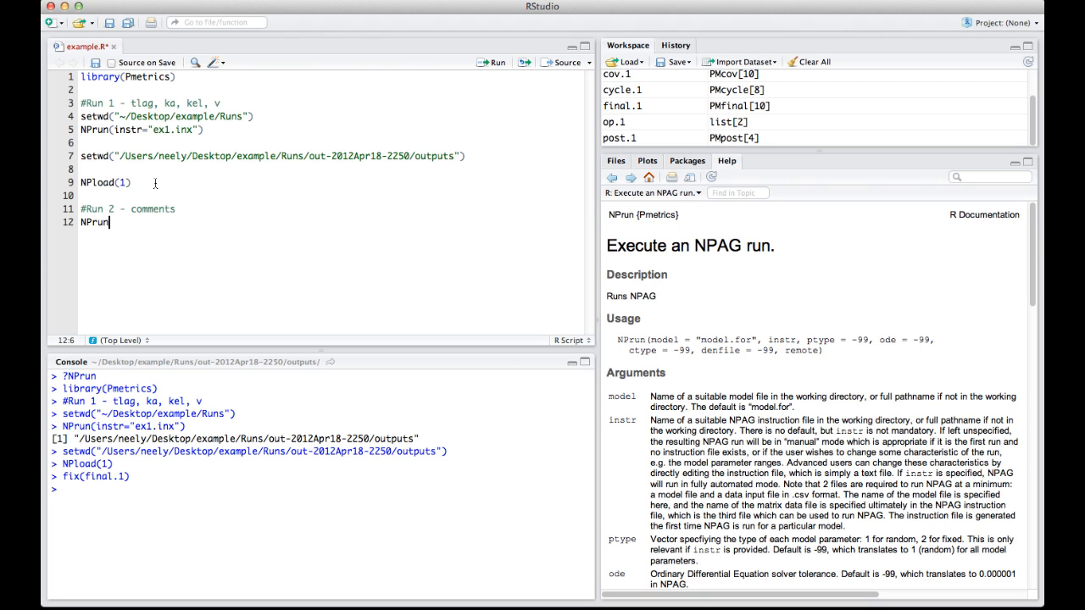